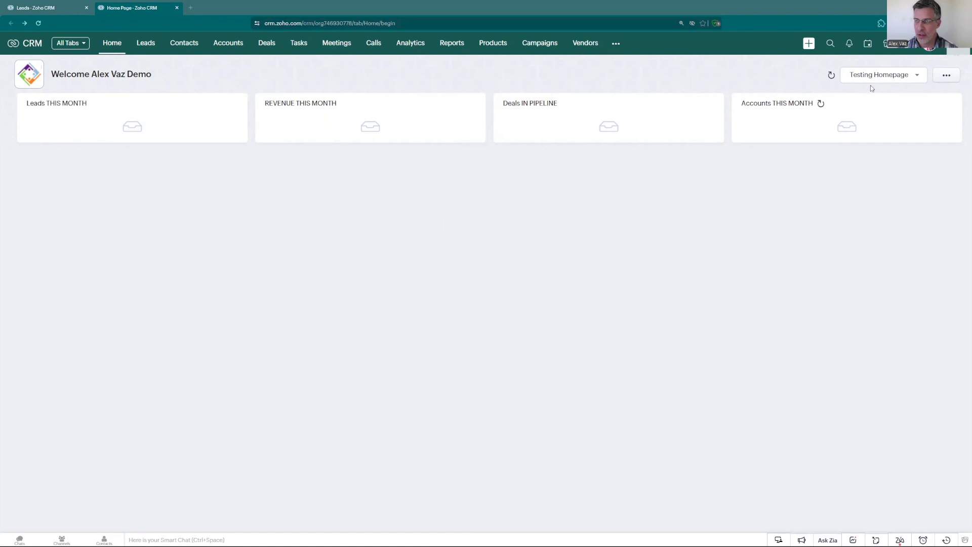
- Go to Setup > Process Management > Approval Processes, which shows no process configured yet
click(905, 46)
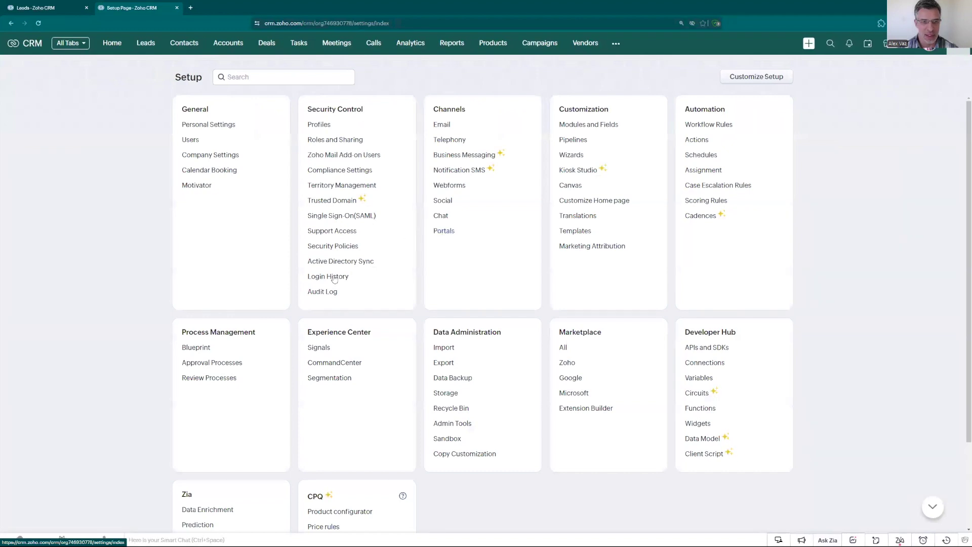
click(220, 363)
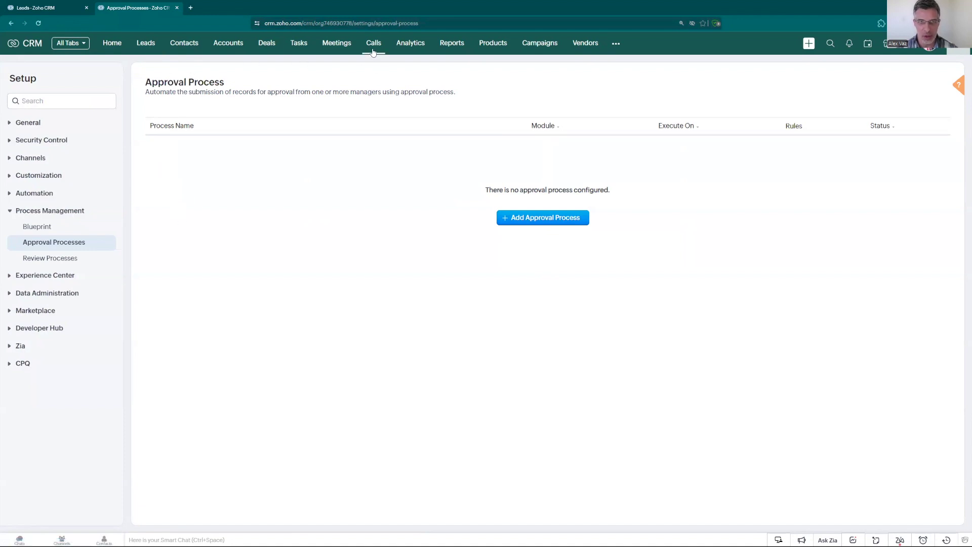
- Add a new approval process for the Leads module named 'Leads Approval Process'
click(524, 222)
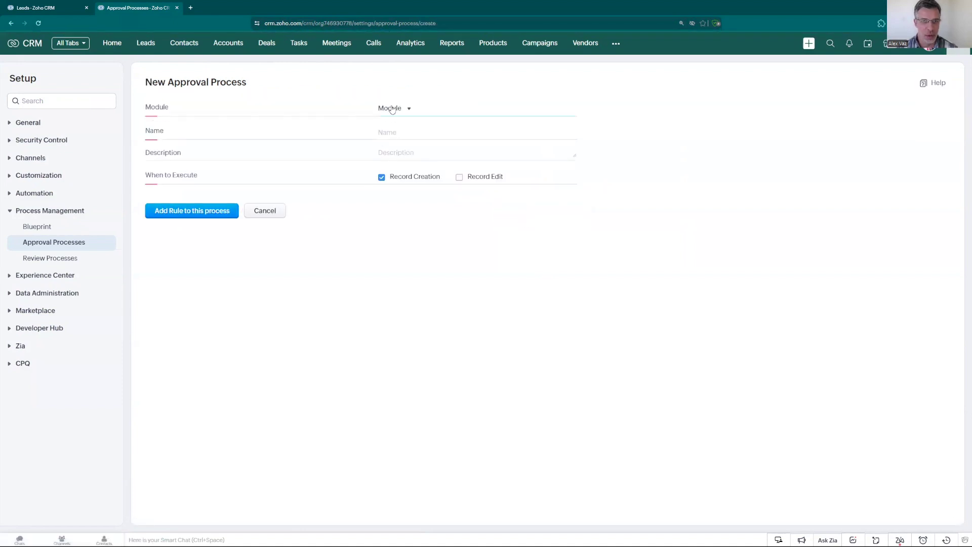
click(392, 110)
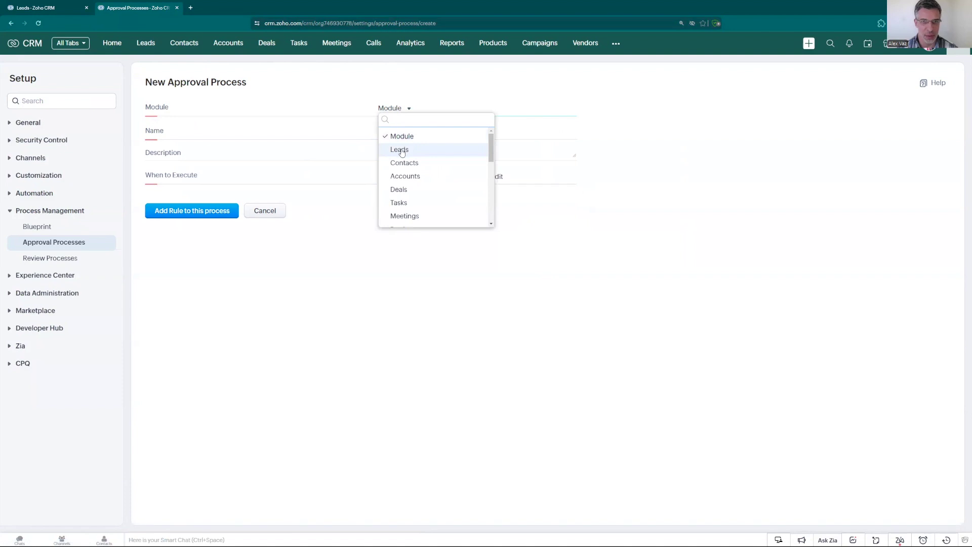
click(402, 151)
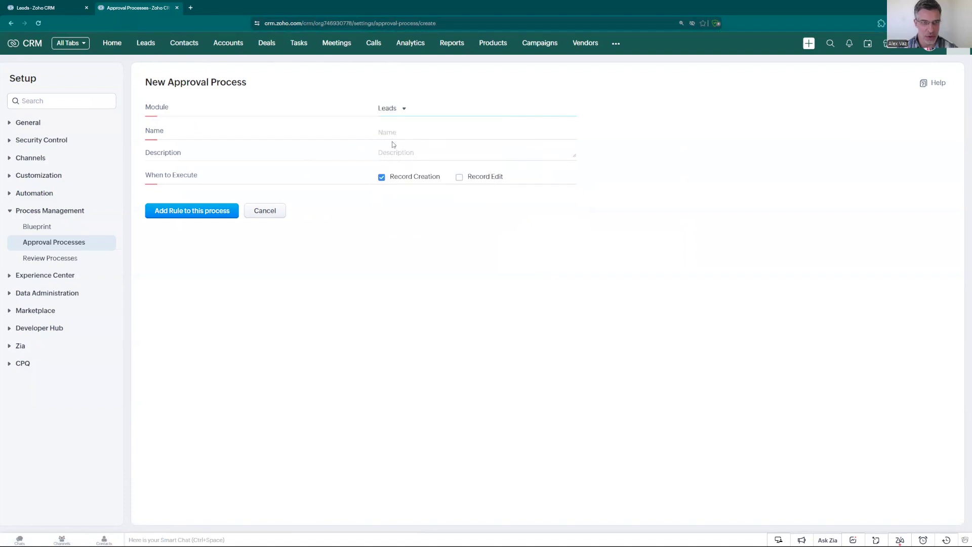
click(396, 134)
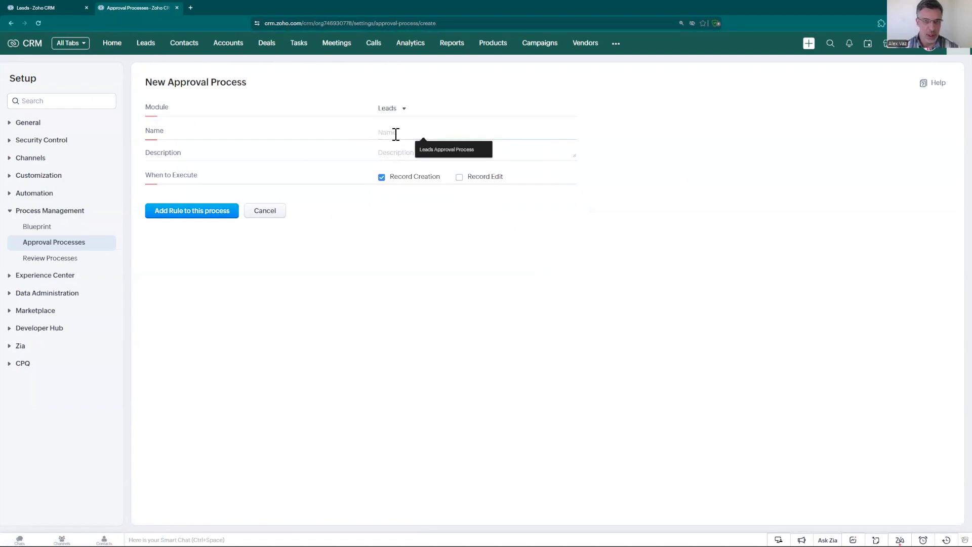
click(428, 149)
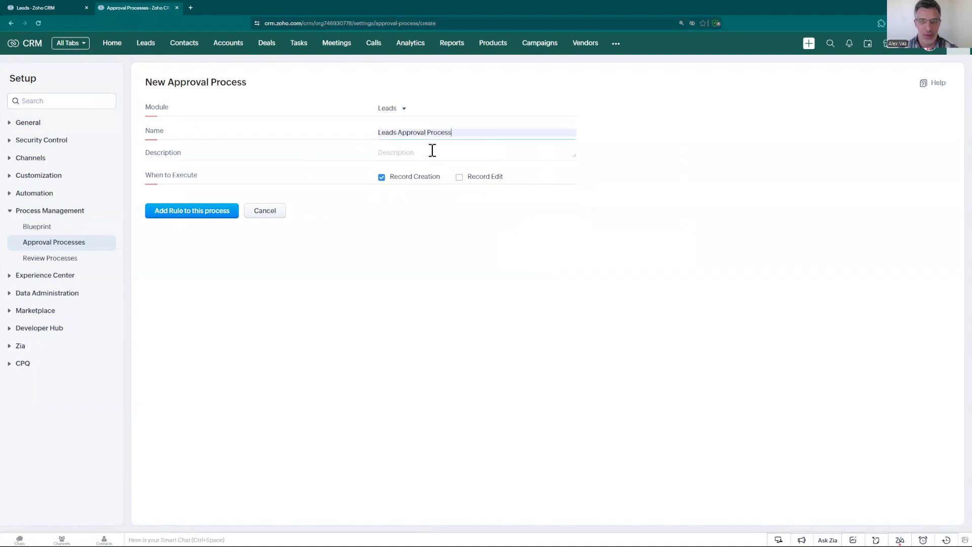
- Set the process to execute on Record Creation only, not on record edits
click(393, 152)
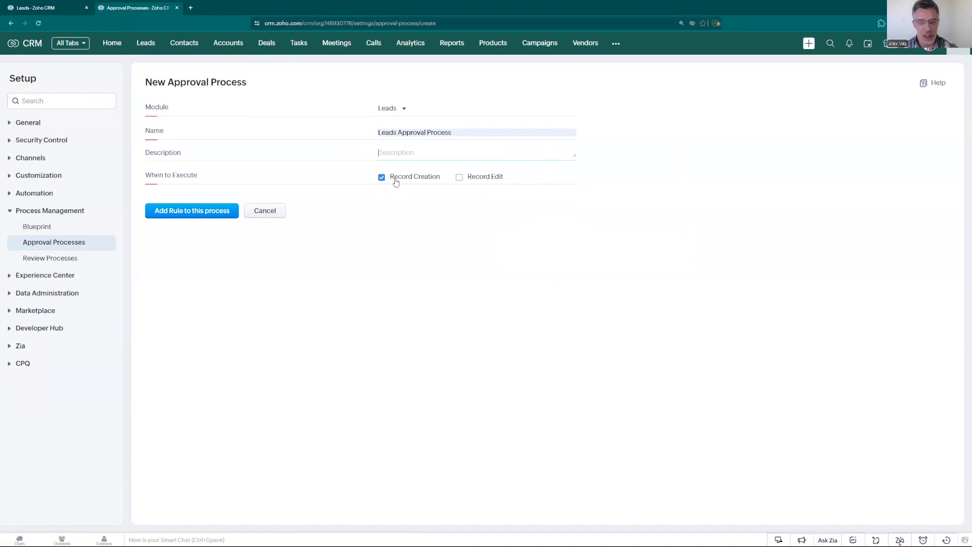
click(459, 178)
click(382, 177)
click(382, 177)
click(459, 177)
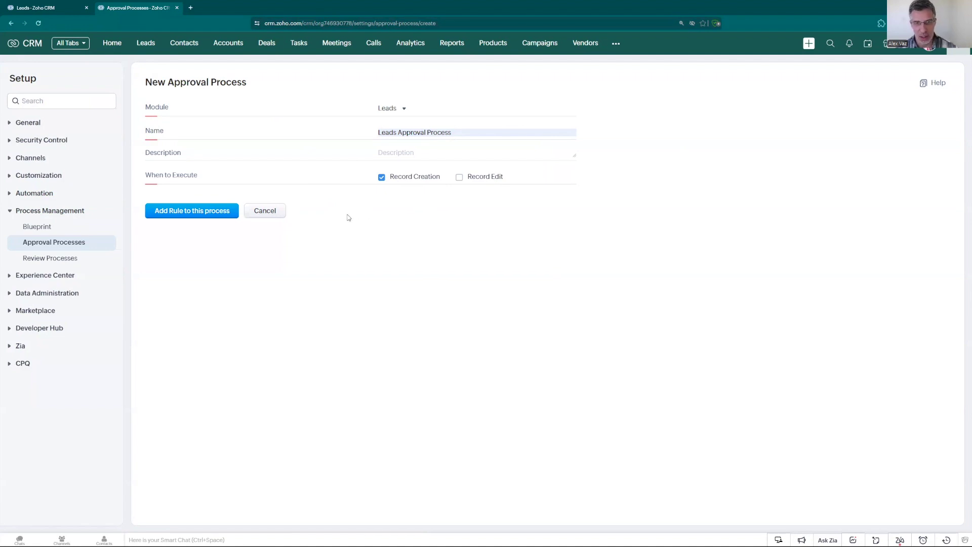
- Add a rule and search the first criterion's field list for 'last'
click(179, 216)
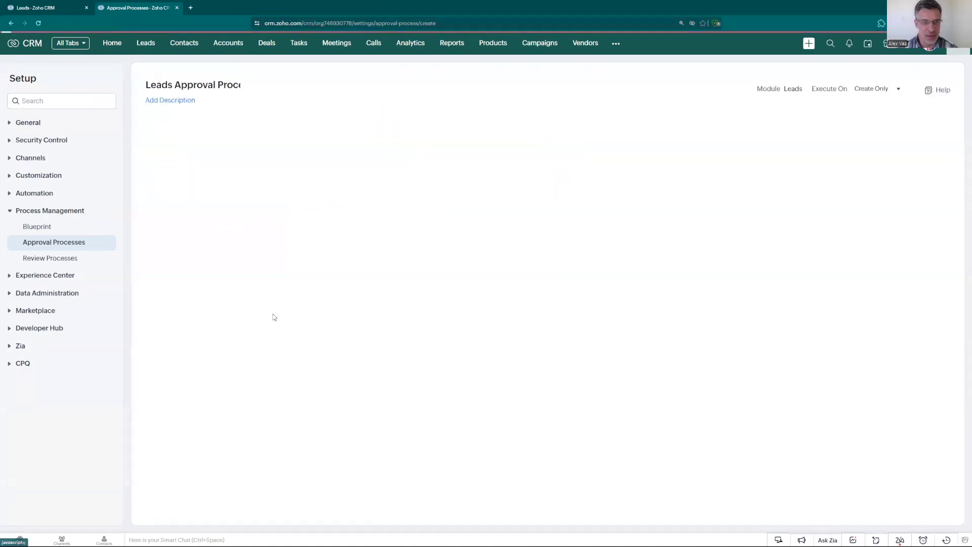
click(187, 152)
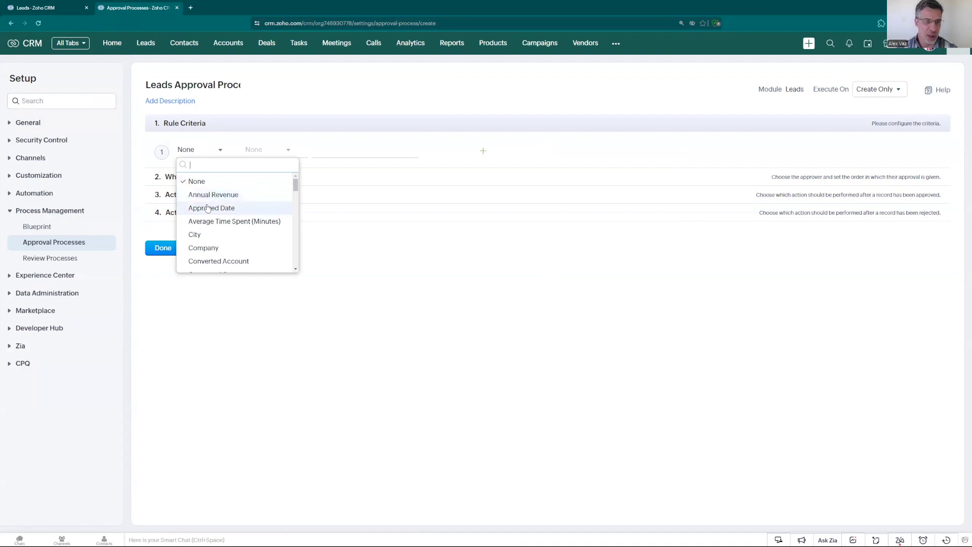
scroll(211, 239, down, 1)
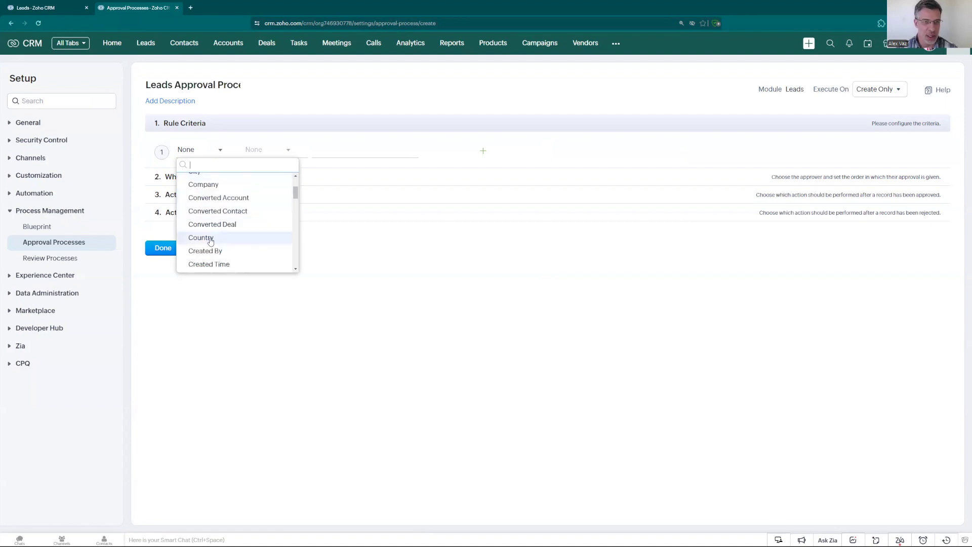
scroll(205, 241, up, 1)
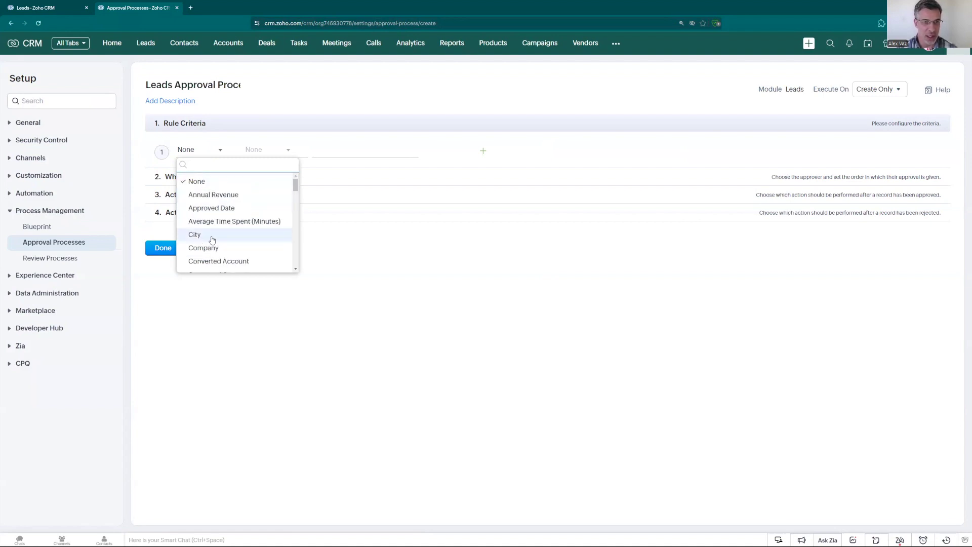
scroll(212, 241, down, 2)
scroll(210, 239, down, 1)
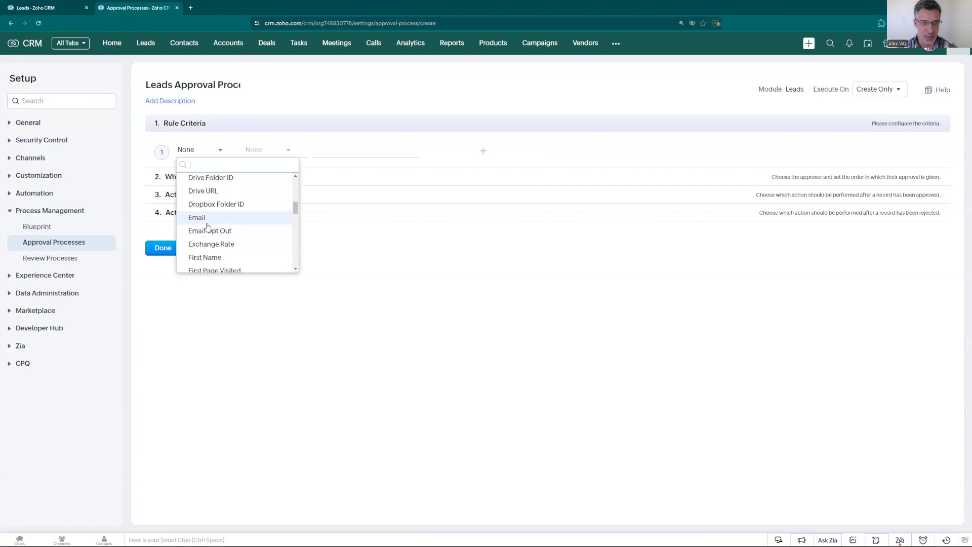
scroll(208, 225, up, 3)
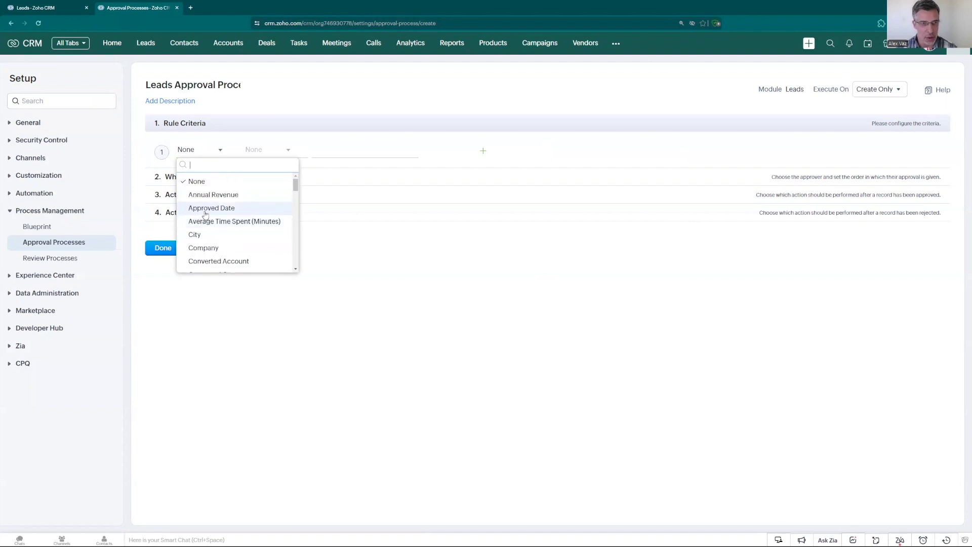
scroll(207, 231, down, 2)
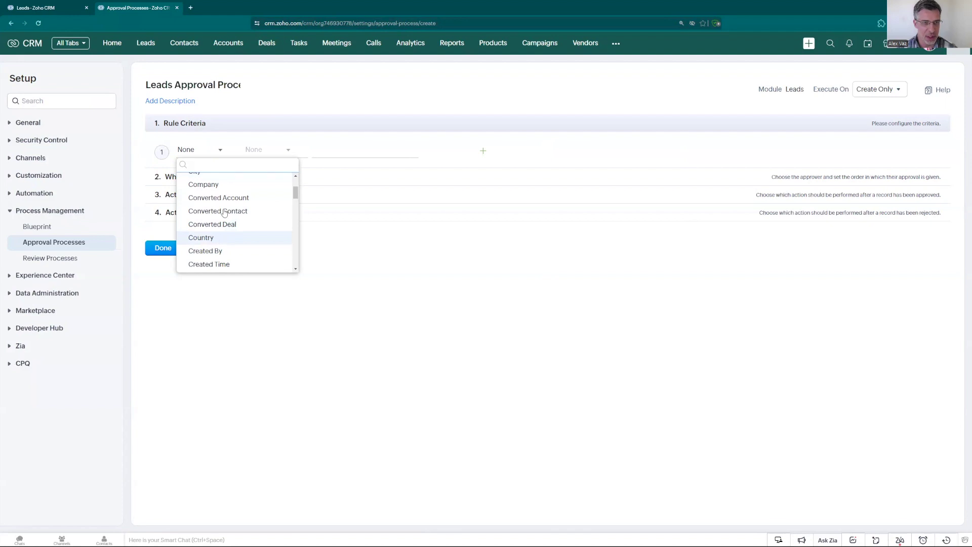
text(last)
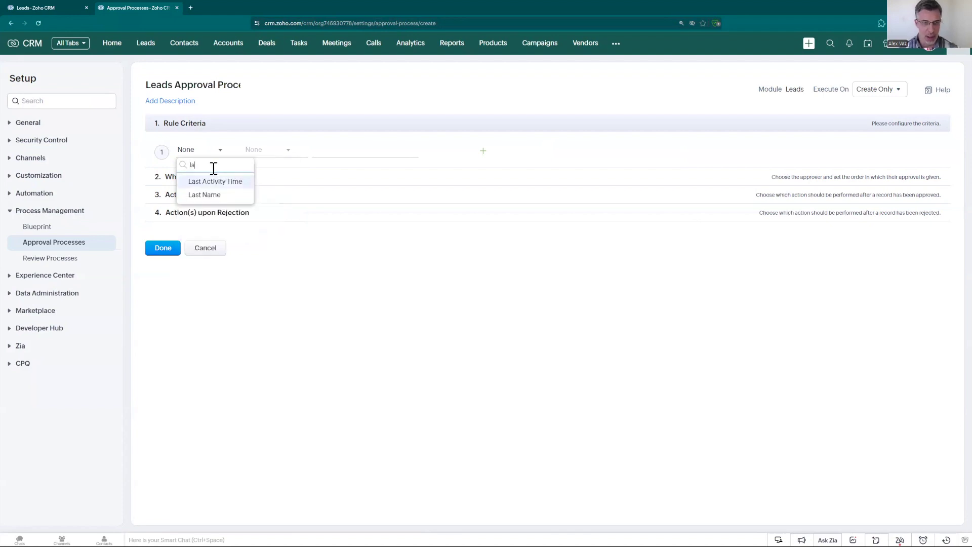
- Make the rule's single criterion 'Last Name is not empty', discarding an extra trial row
click(209, 195)
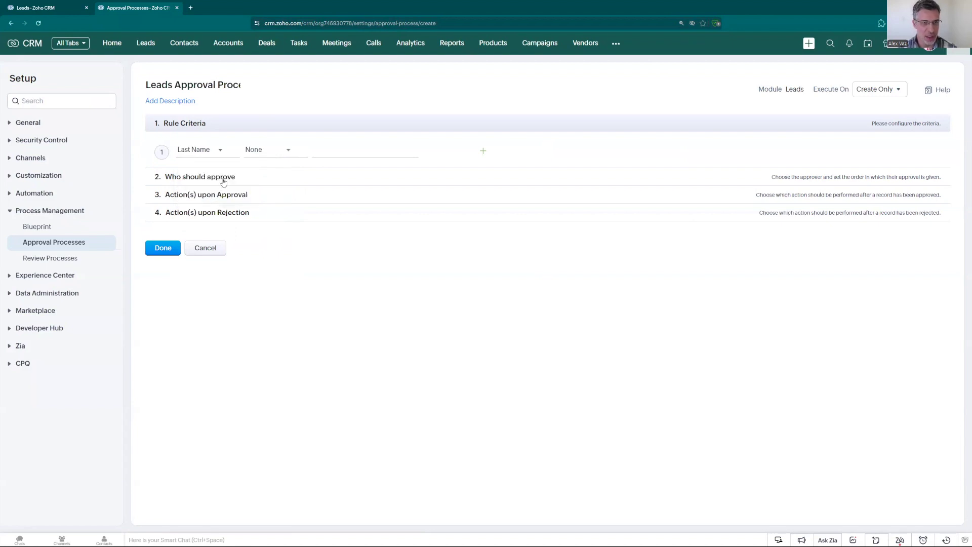
click(249, 155)
scroll(278, 235, down, 2)
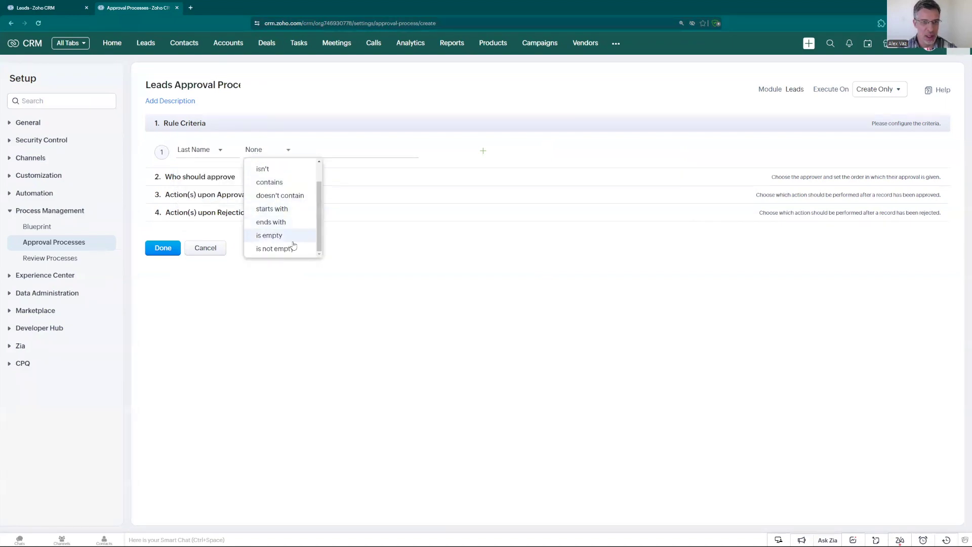
click(278, 249)
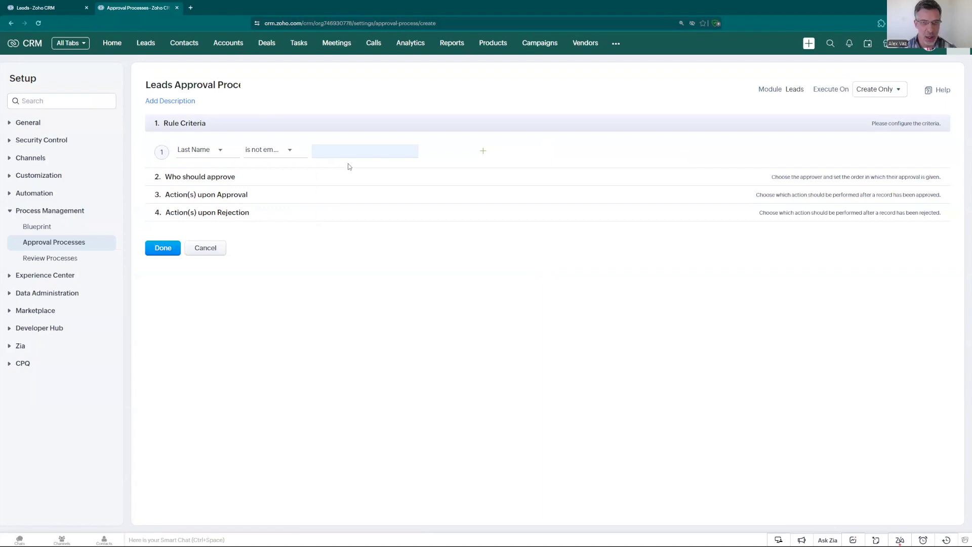
click(481, 153)
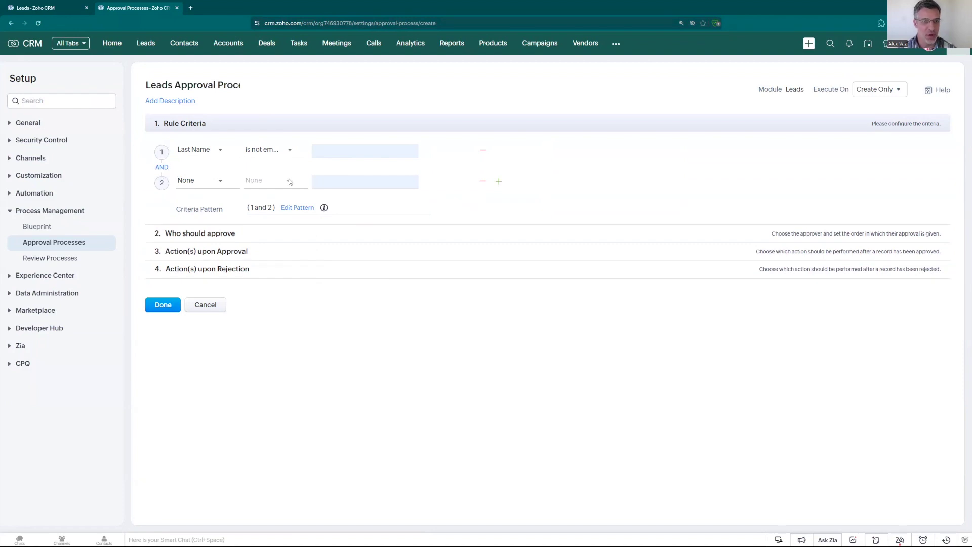
click(482, 183)
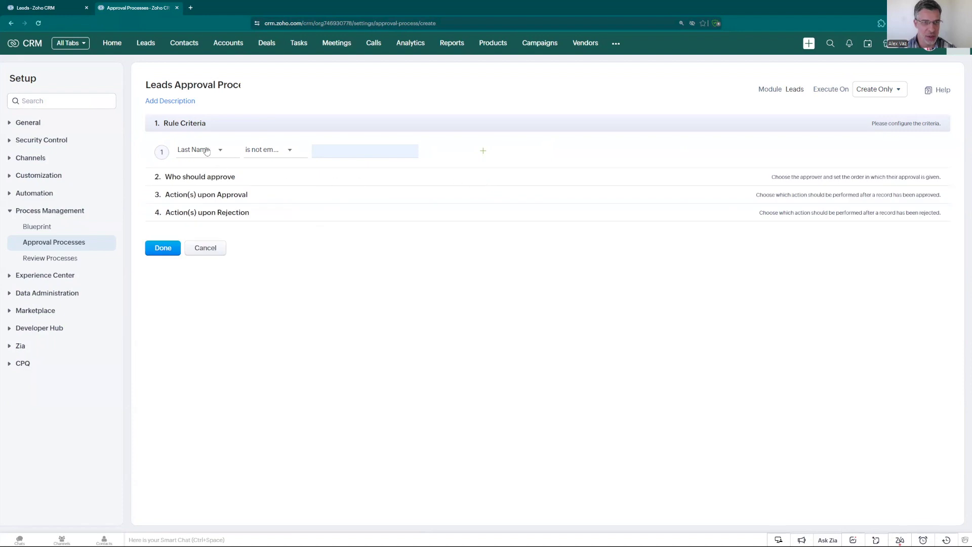
- Set Who should approve to Users and choose the approving user
click(207, 177)
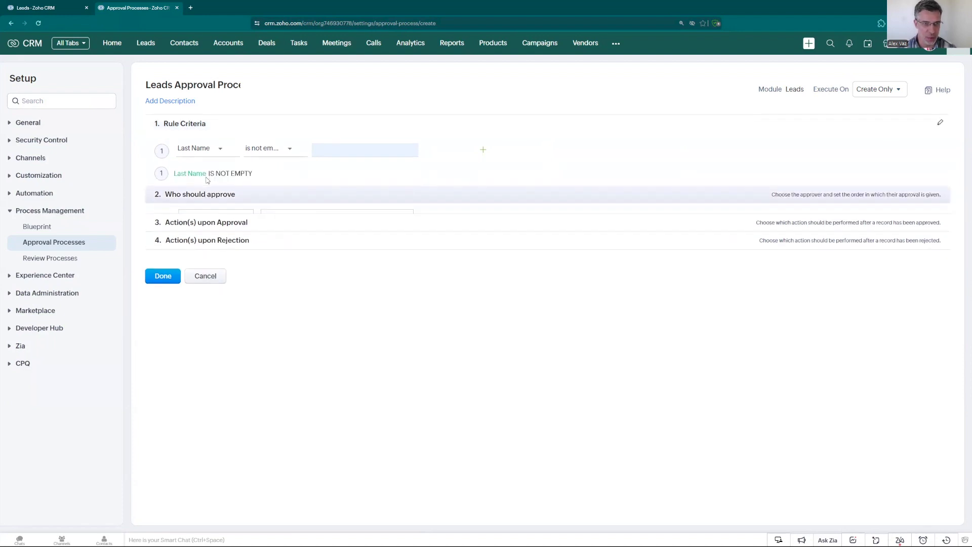
click(230, 199)
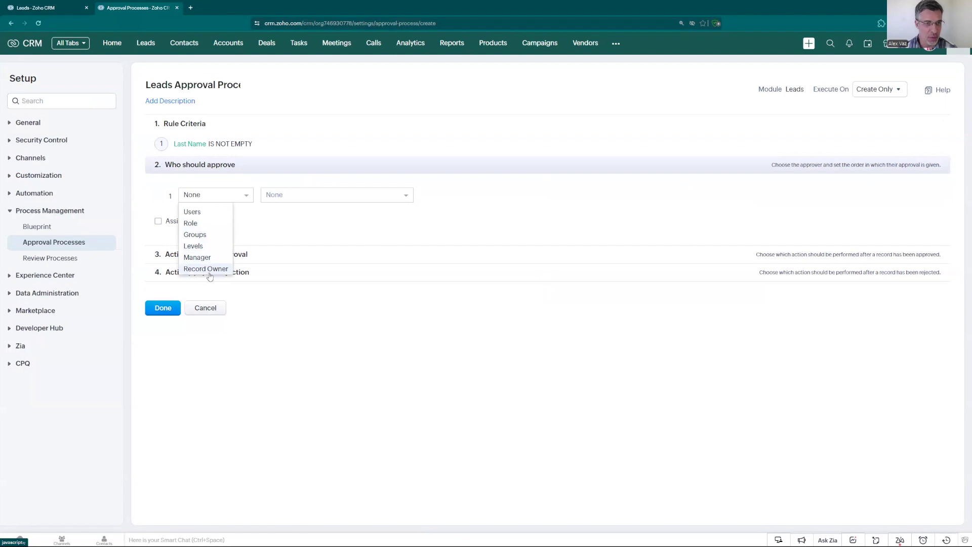
click(195, 212)
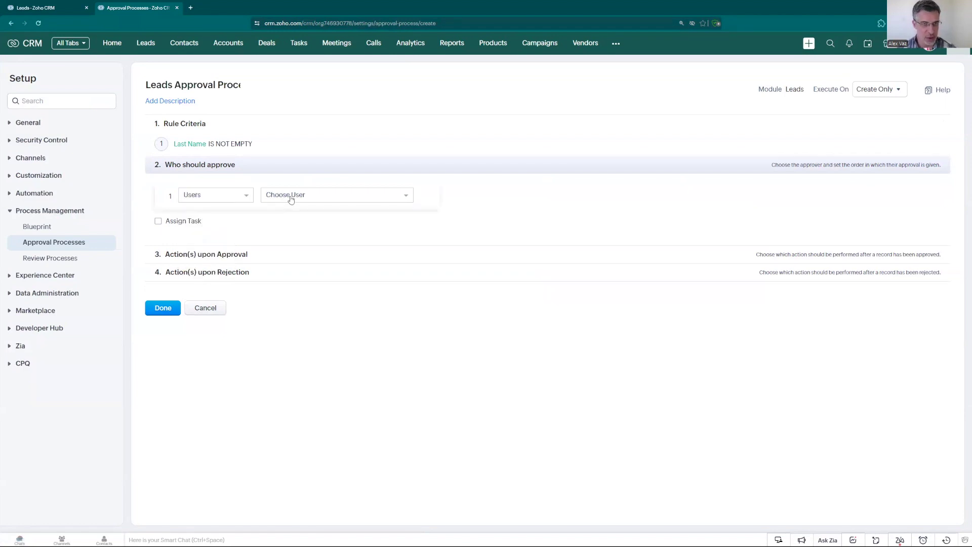
click(299, 200)
click(323, 238)
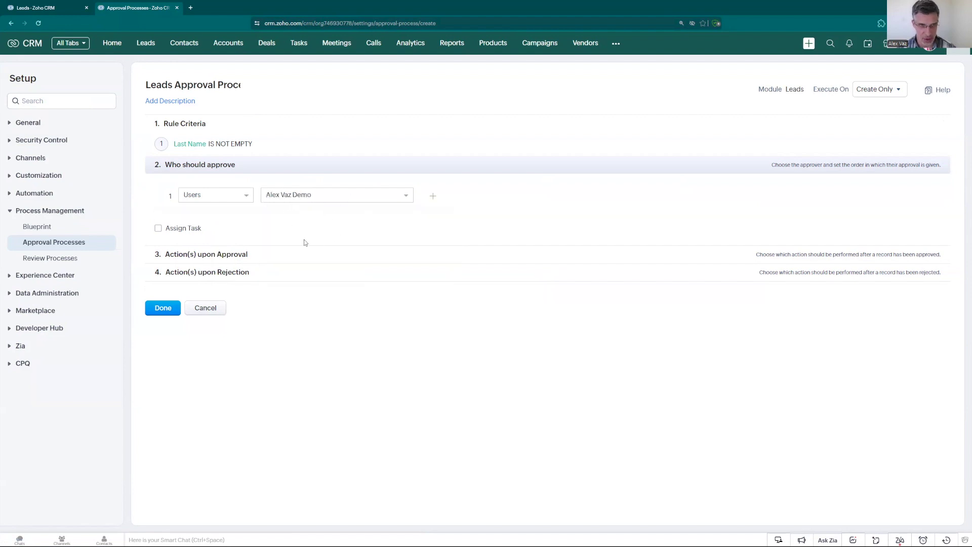
- Leave the approver without an assigned task and add an Update Fields action on approval
click(158, 229)
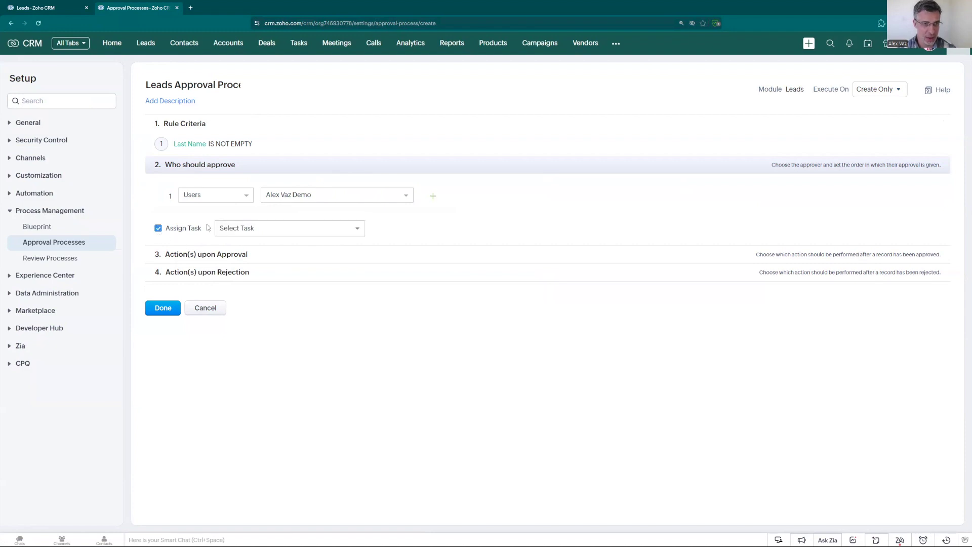
click(238, 229)
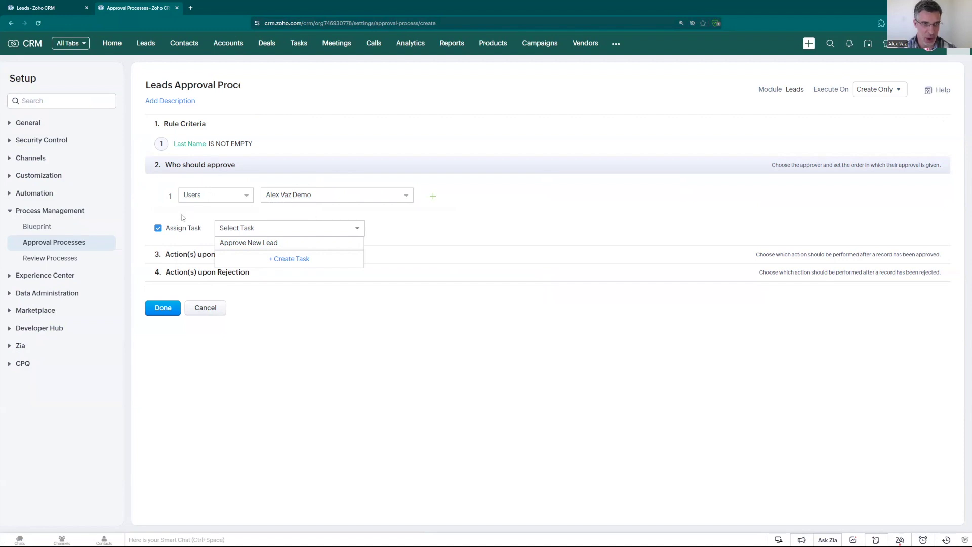
click(286, 260)
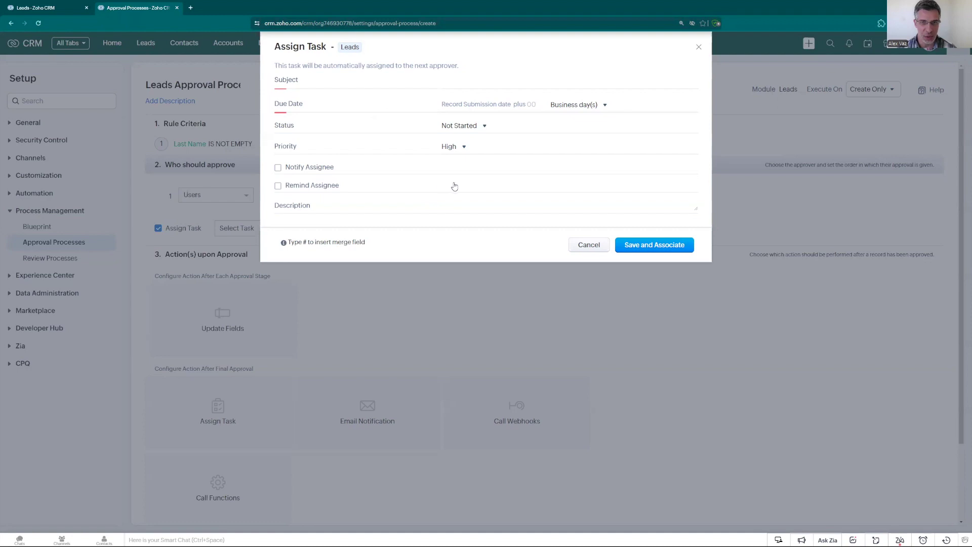
click(588, 245)
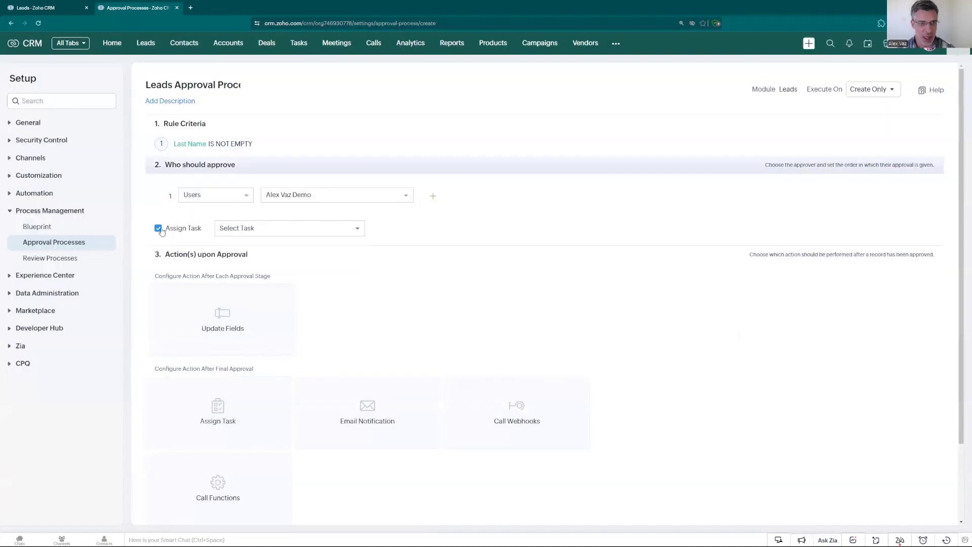
click(159, 228)
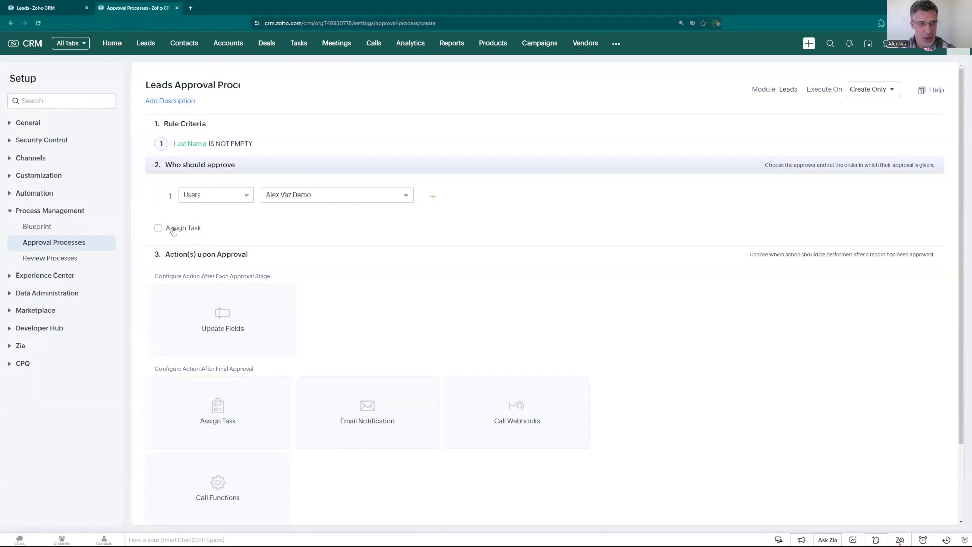
click(219, 314)
- Update Approved Date to the Execution Day on 1st approval
click(506, 81)
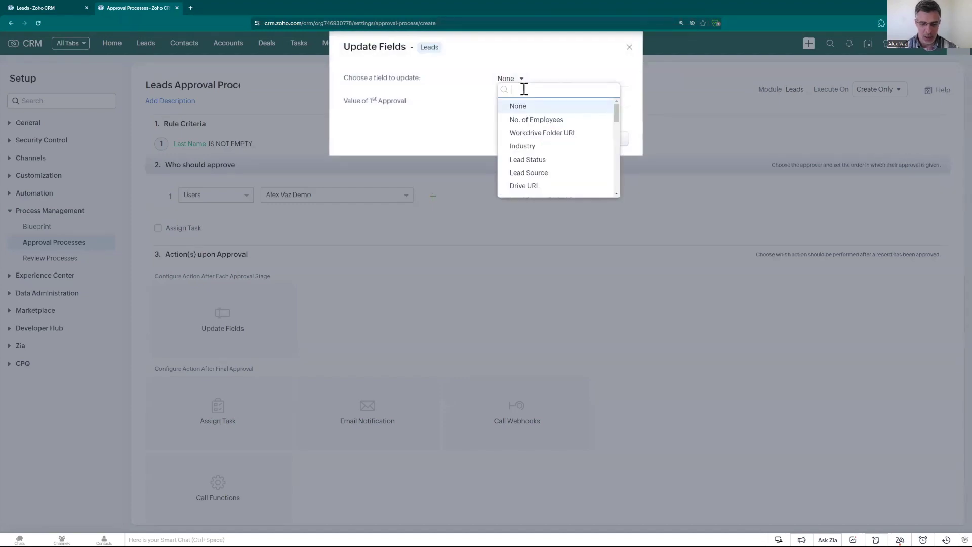
text(app)
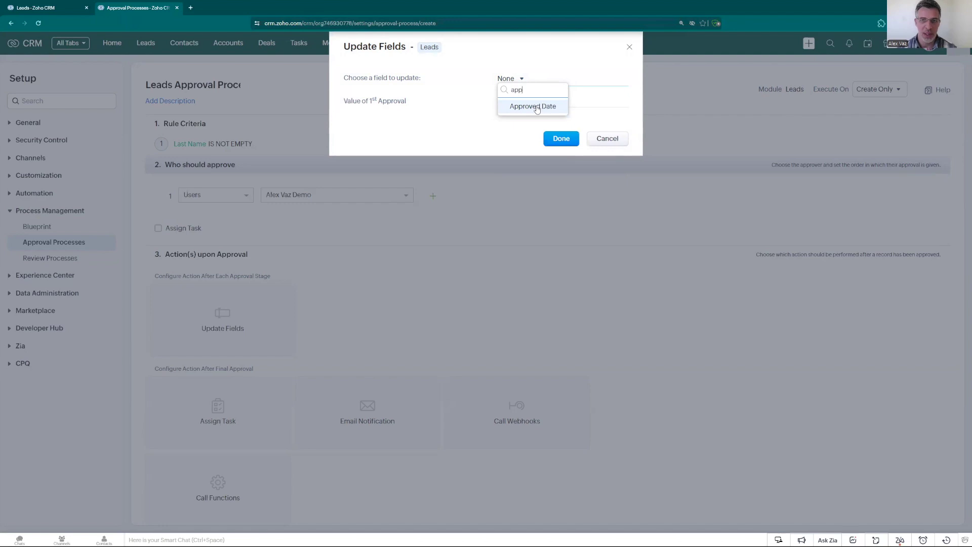
click(536, 107)
click(529, 104)
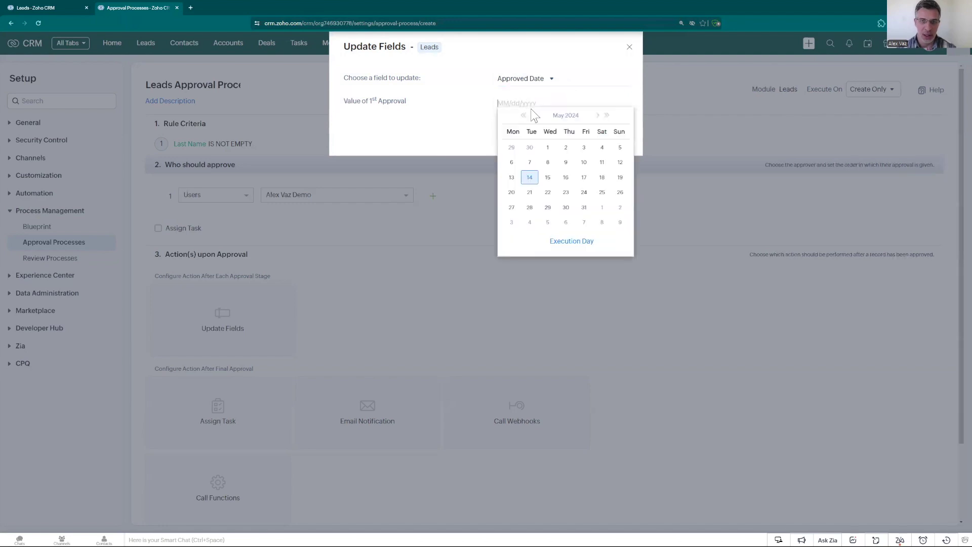
click(561, 243)
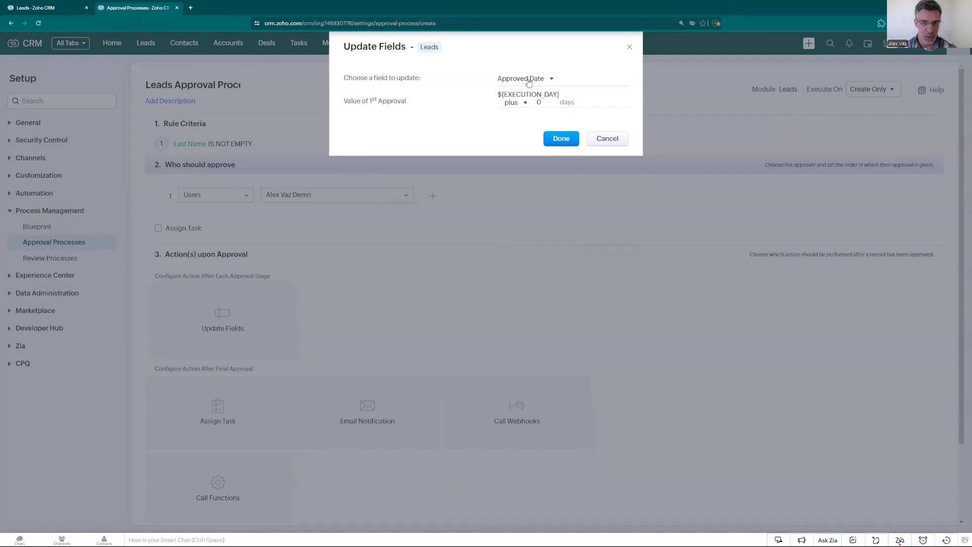
click(562, 139)
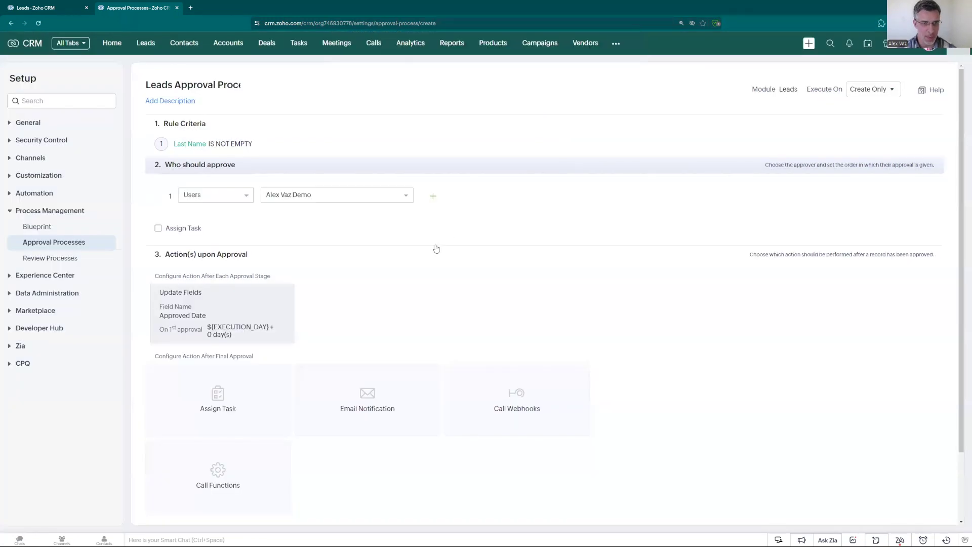
scroll(435, 248, down, 2)
- Add a rejection Update Fields action setting Rejected Date to Execution Day plus 0 days
scroll(436, 248, down, 1)
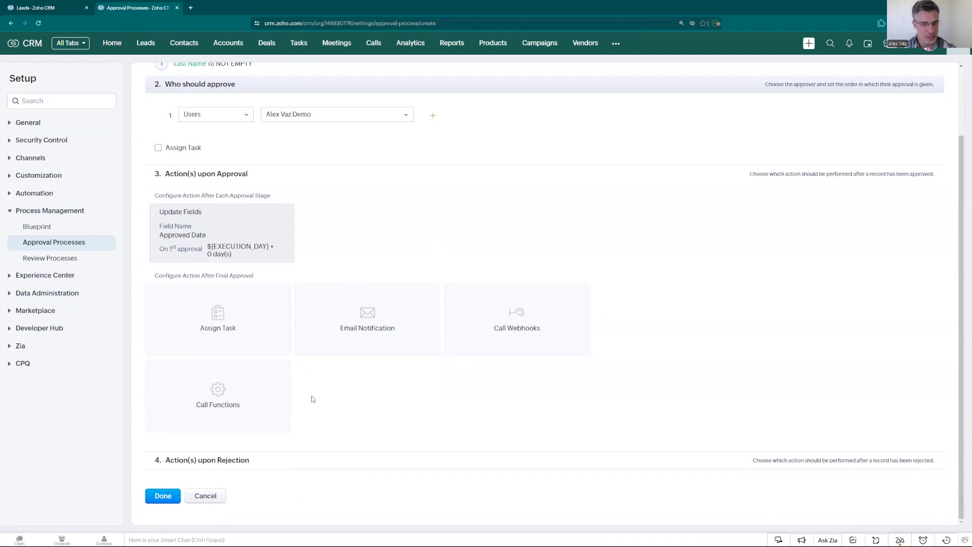
click(222, 461)
scroll(314, 431, down, 4)
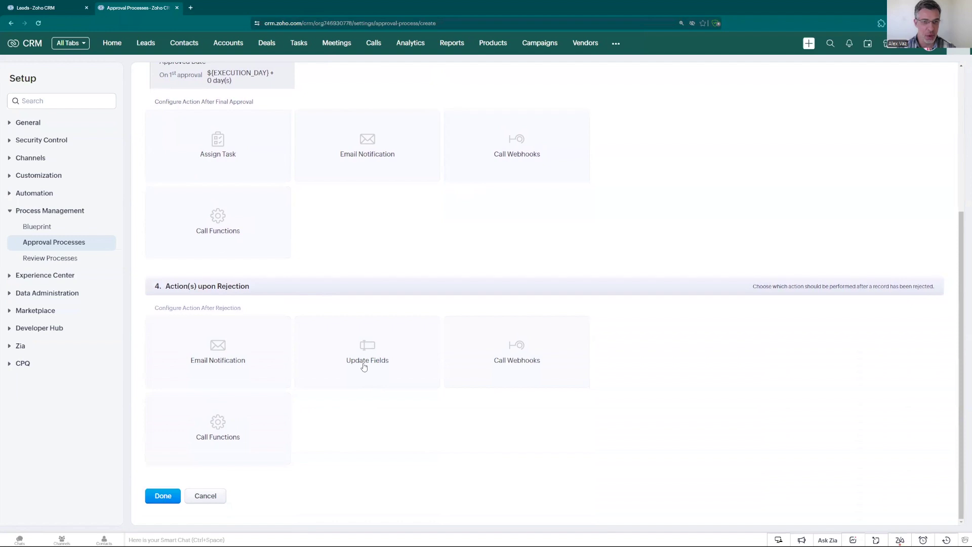
click(363, 366)
click(513, 80)
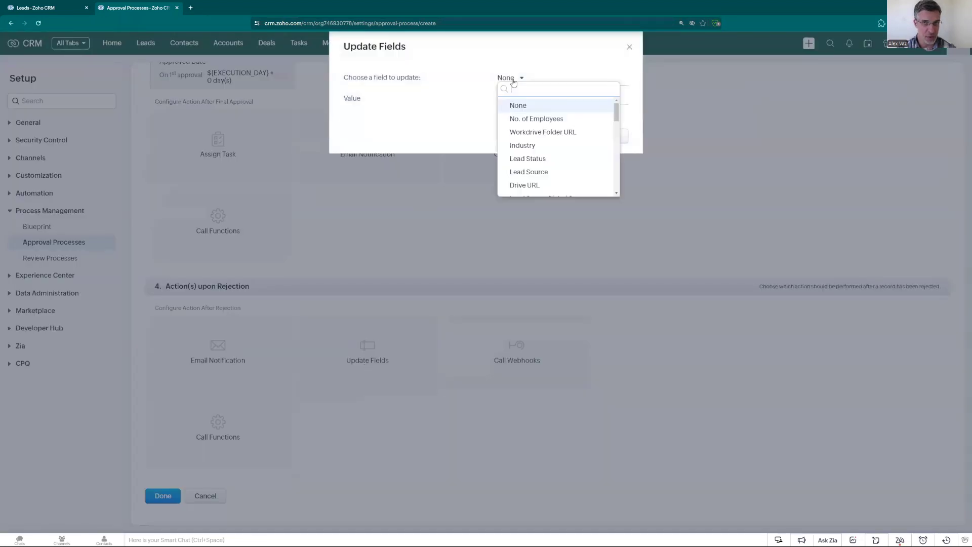
text(re)
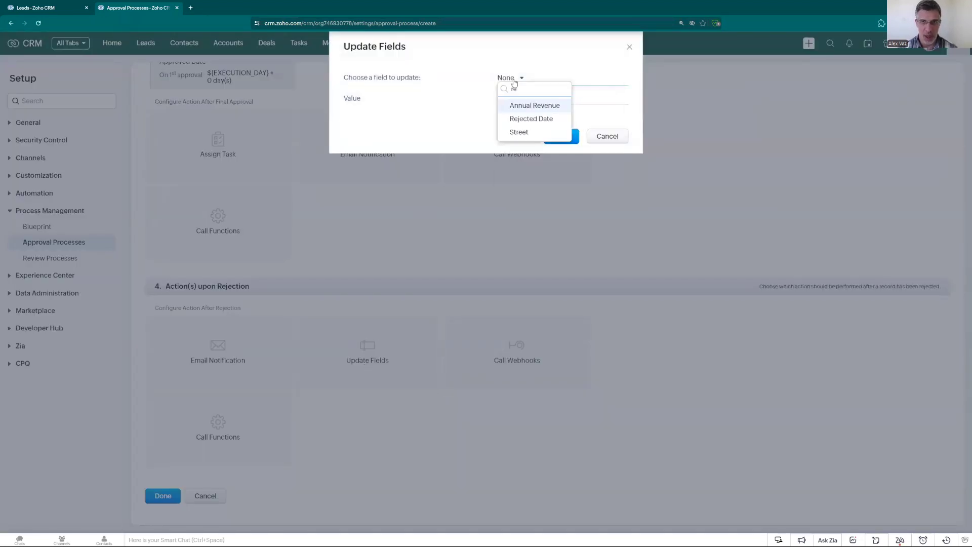
click(540, 119)
click(527, 103)
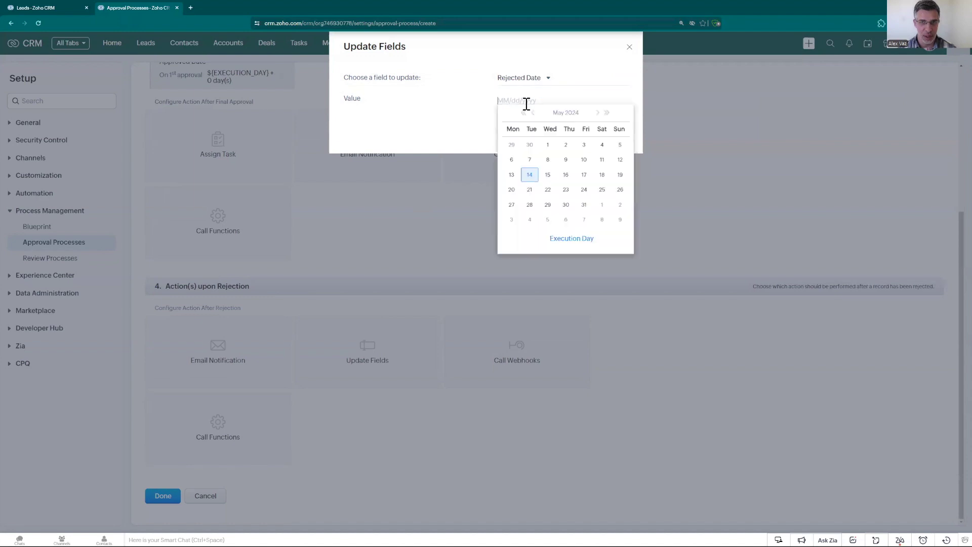
click(564, 240)
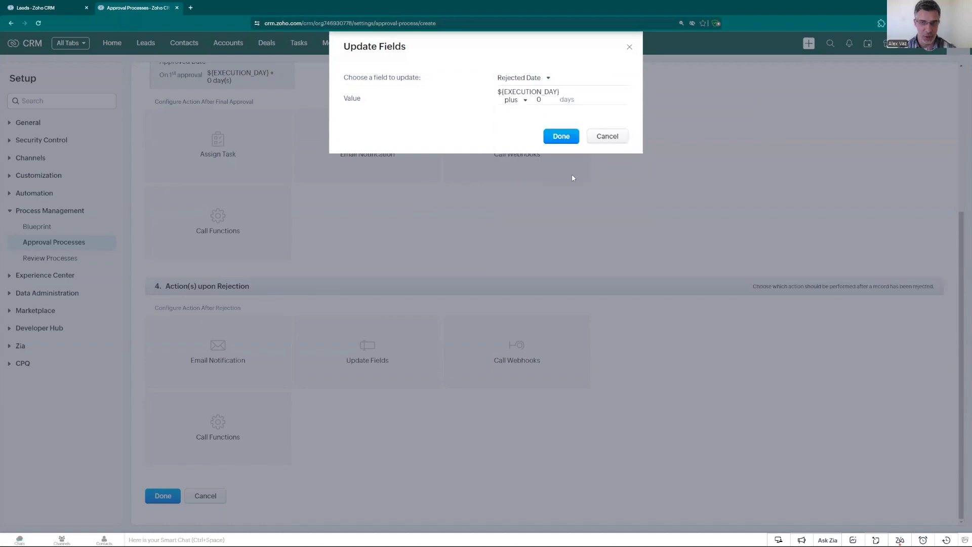
click(560, 137)
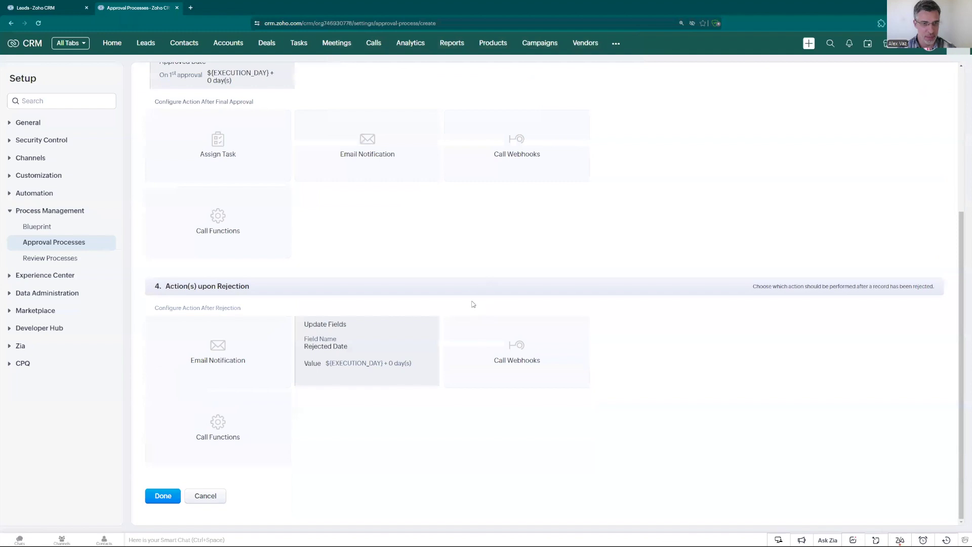
- Set up a rejection email alert to the requester using the Rejected Lead template
click(218, 356)
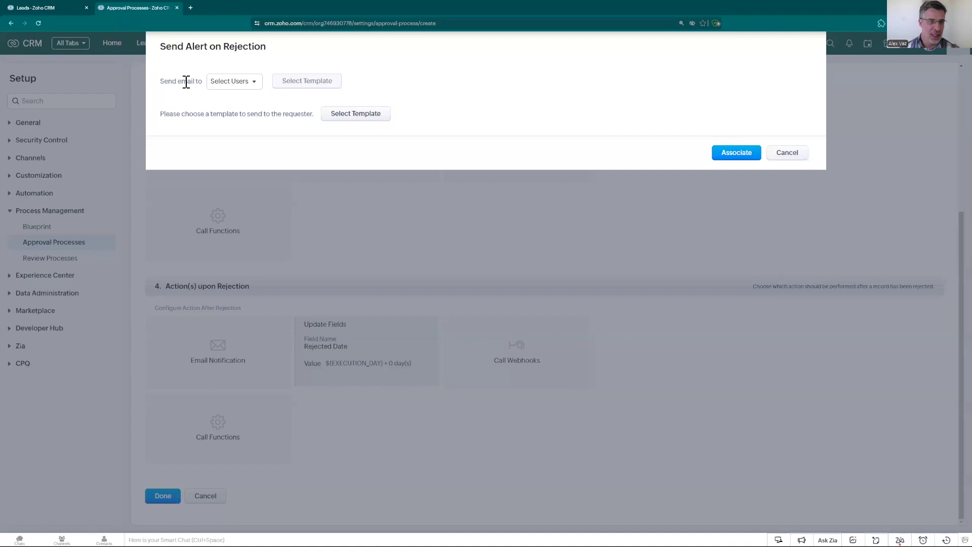
click(215, 84)
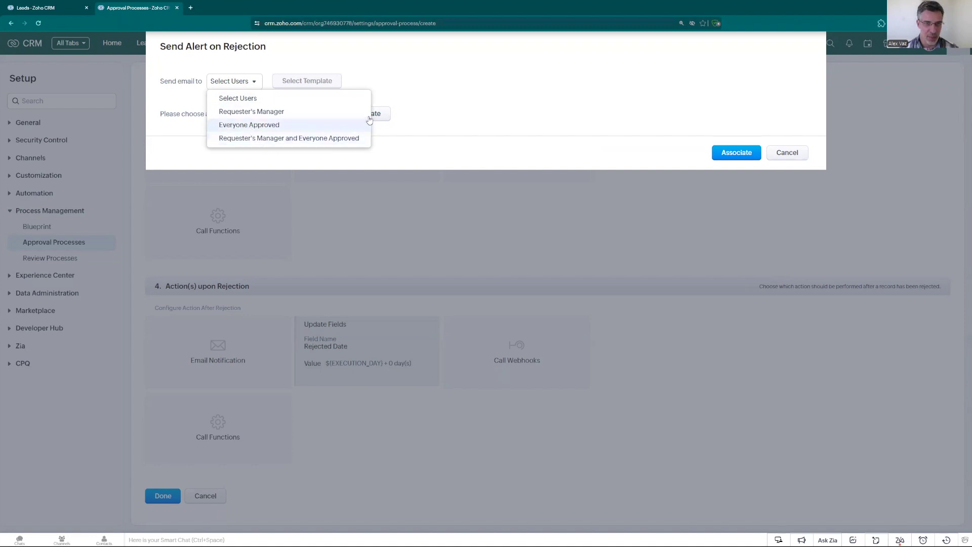
click(395, 91)
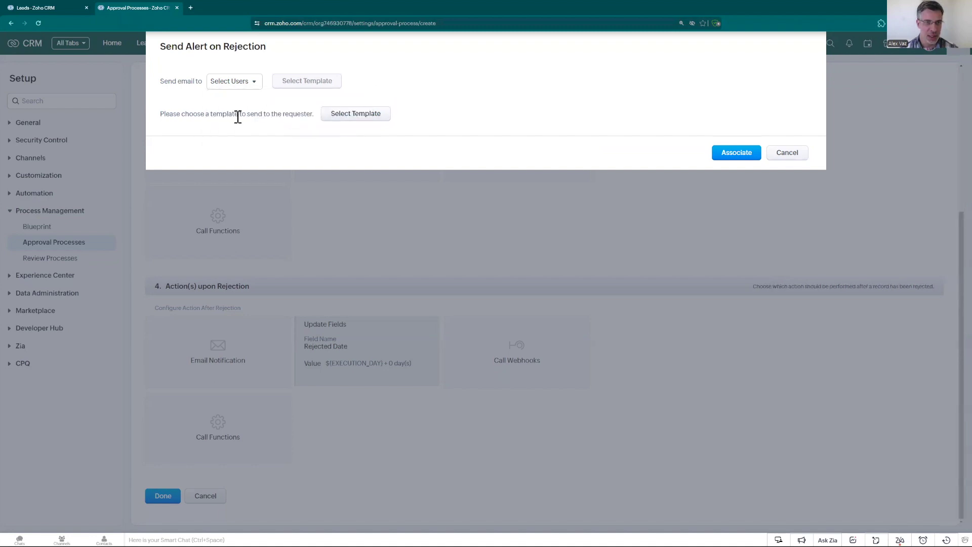
click(339, 116)
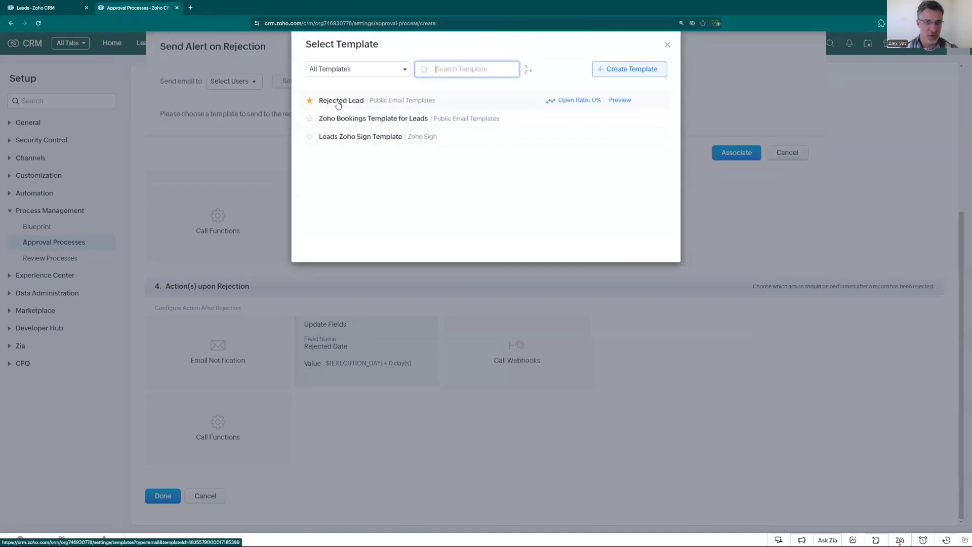
click(338, 101)
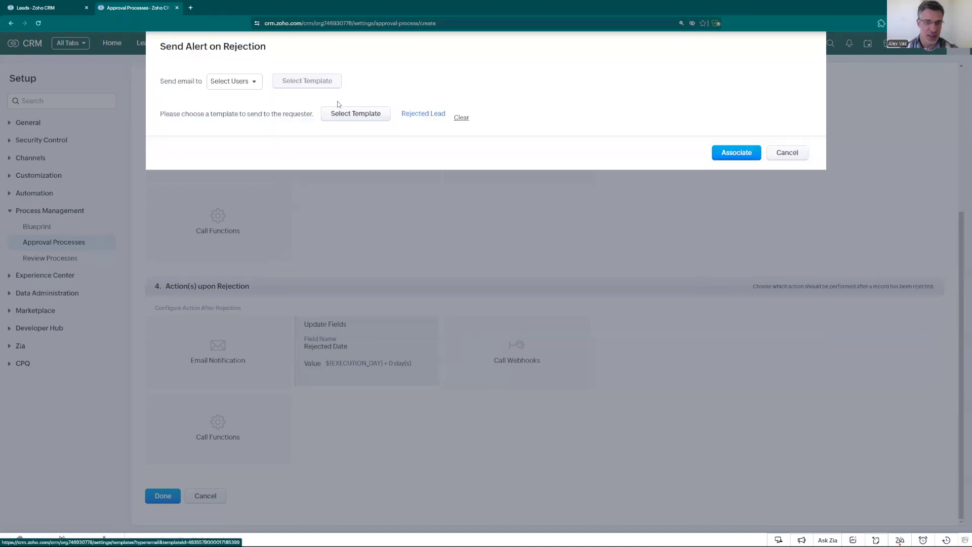
- Preview the Rejected Lead template, then associate it as the rejection alert
click(416, 117)
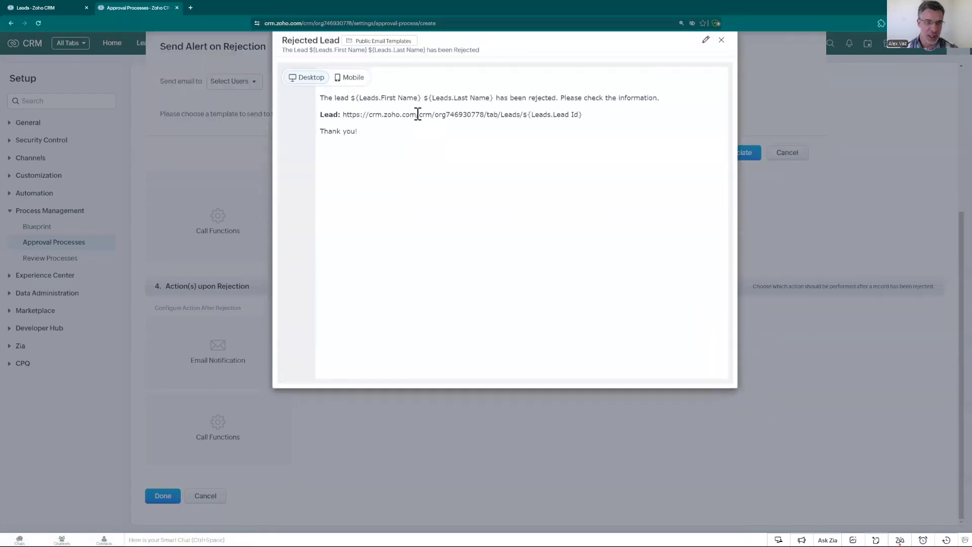
drag(390, 115, 512, 122)
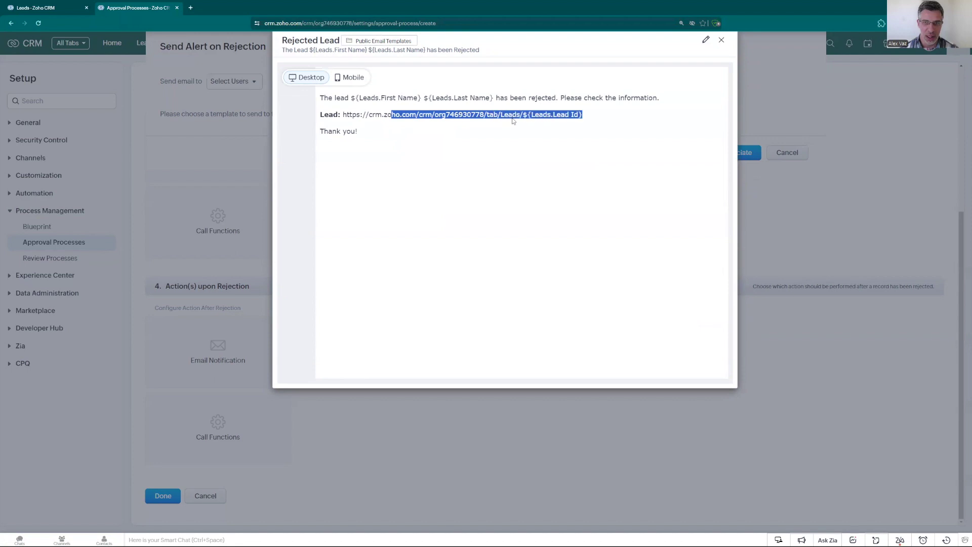
click(547, 115)
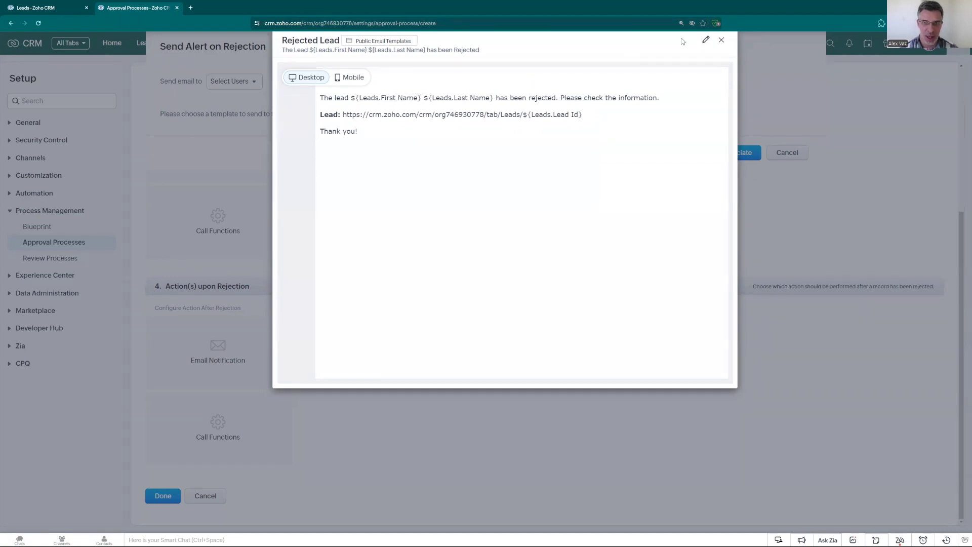
click(720, 40)
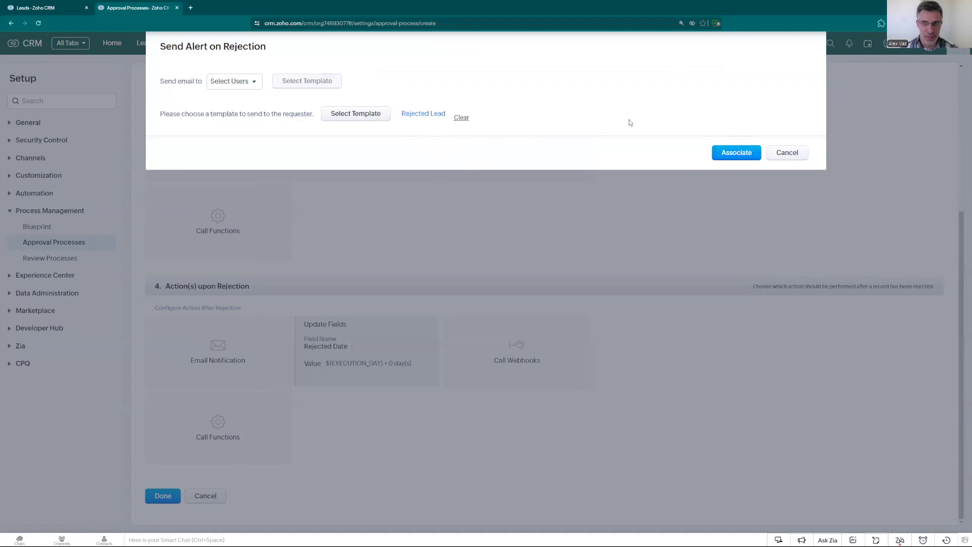
click(734, 152)
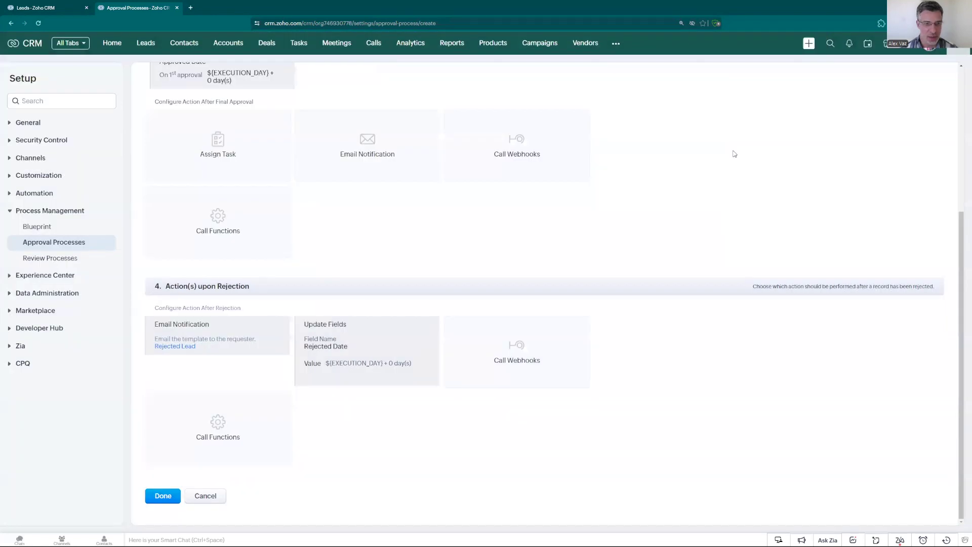
- Review the configured rule and actions, then finish and save the Leads Approval Process
scroll(484, 208, up, 4)
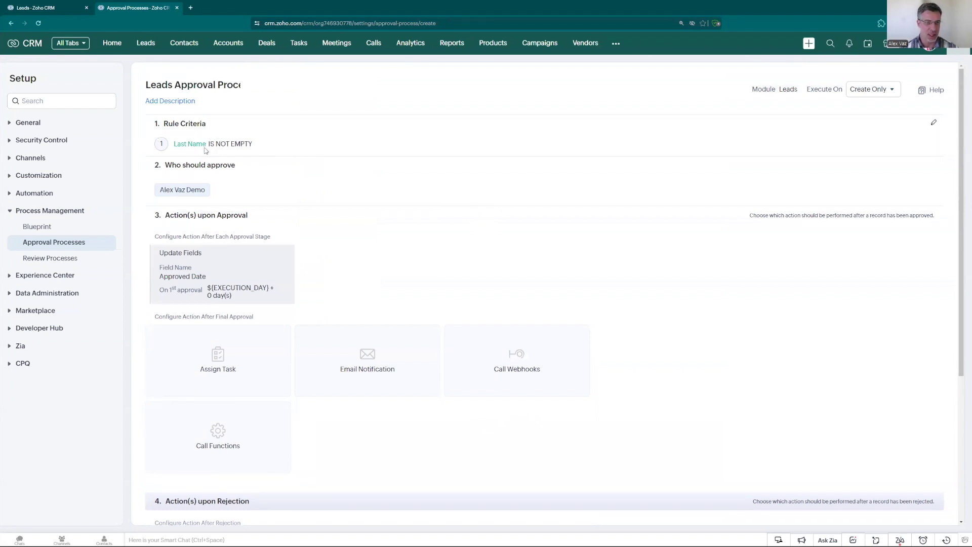
scroll(219, 178, down, 1)
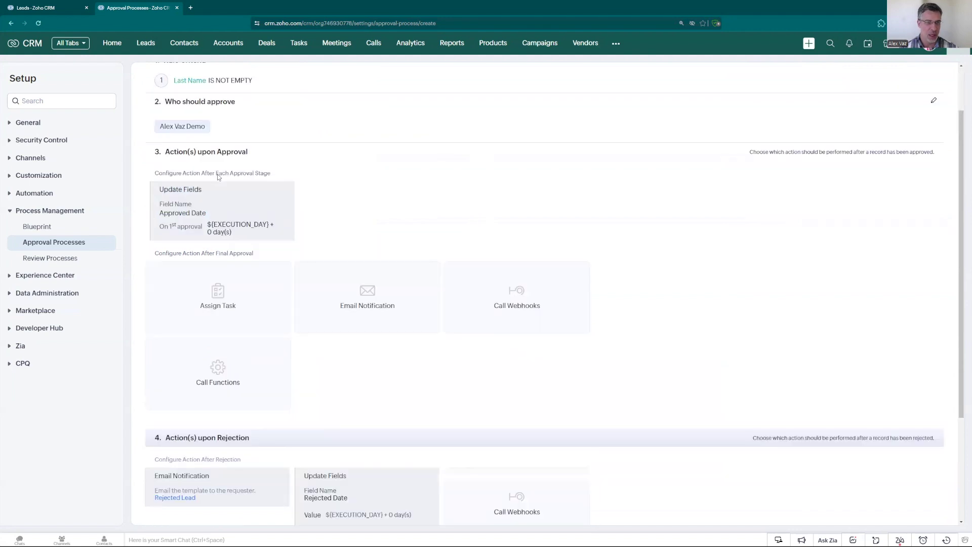
mouse_move(179, 128)
scroll(445, 169, down, 1)
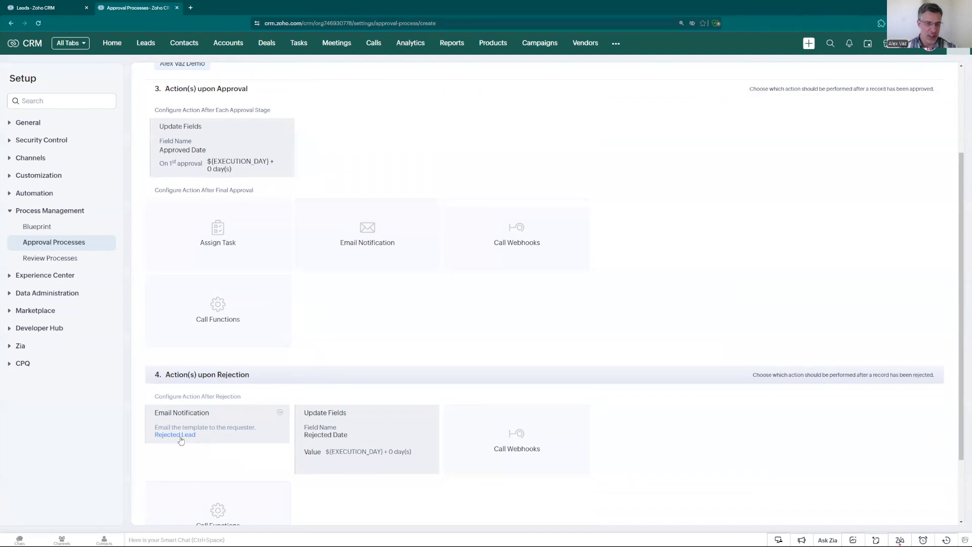
scroll(185, 439, down, 2)
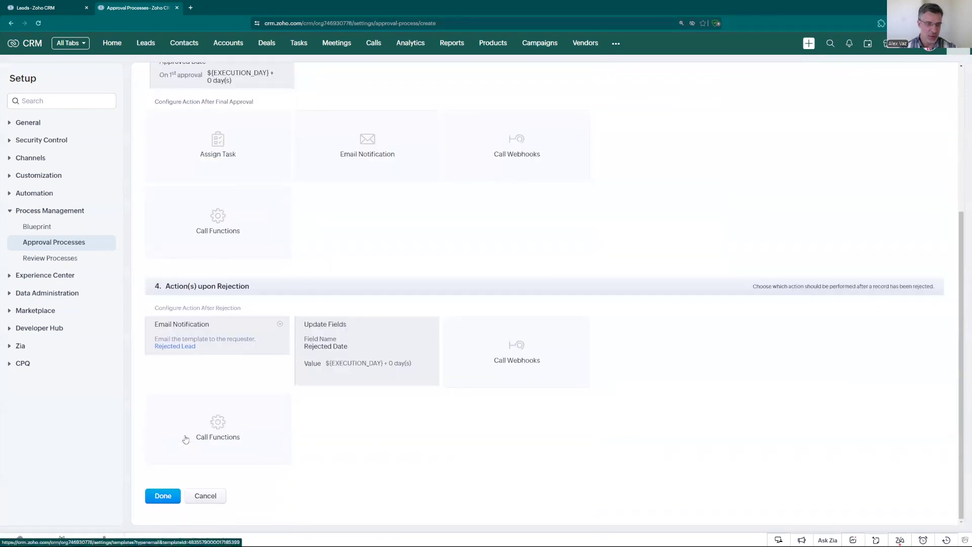
click(166, 496)
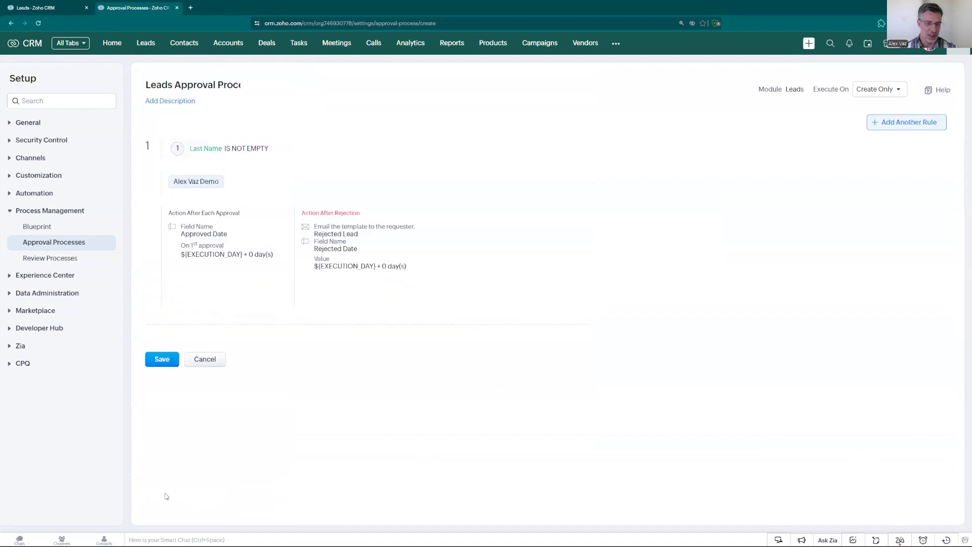
click(162, 359)
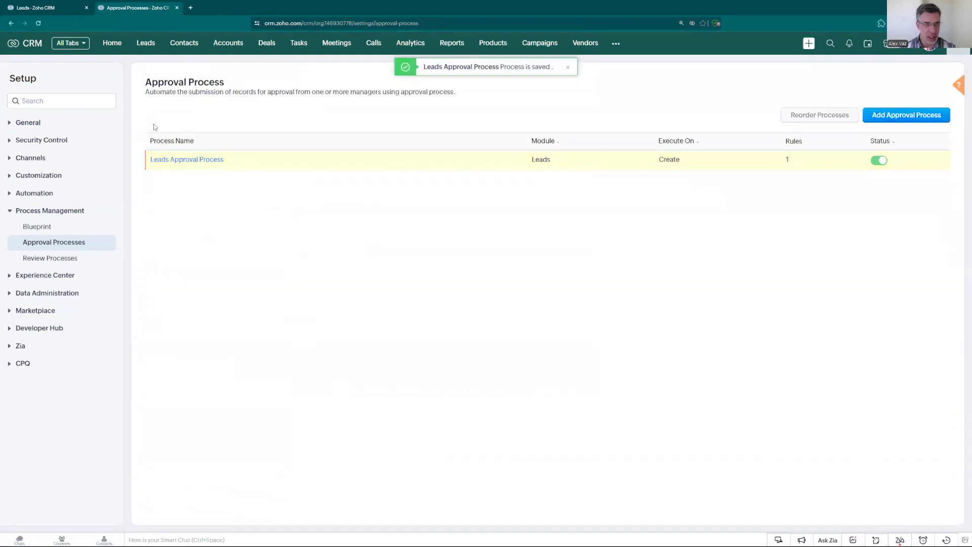
- Start a new lead from the Leads list and fill in its first and last name
click(62, 8)
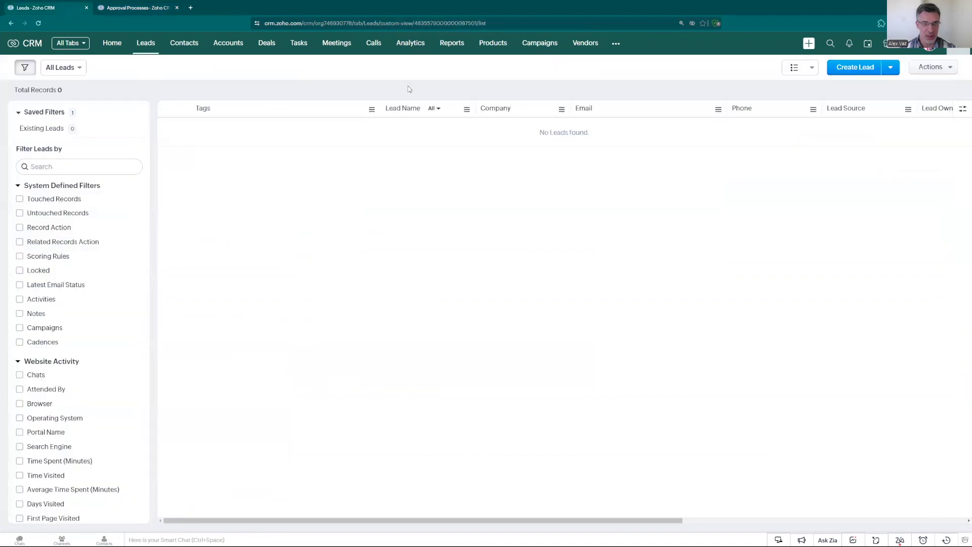
click(855, 71)
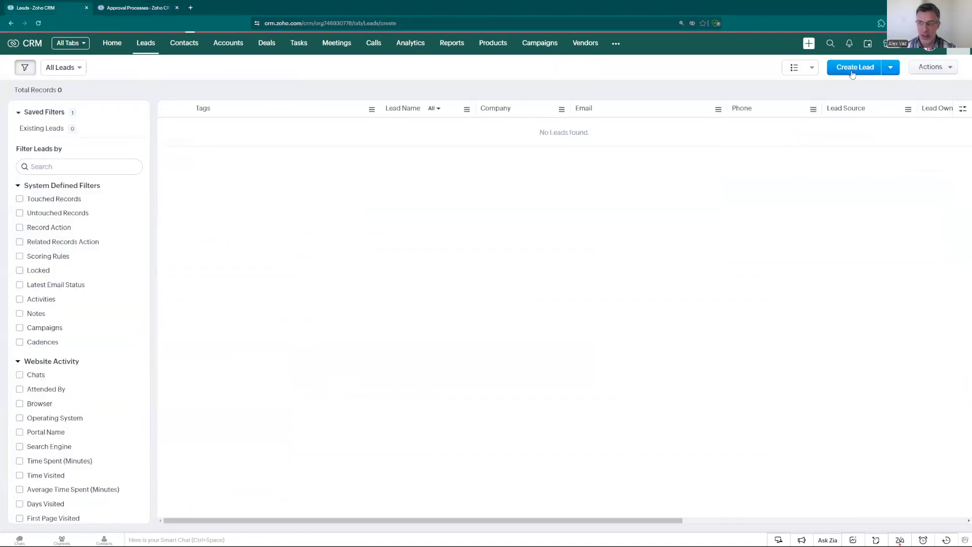
click(278, 199)
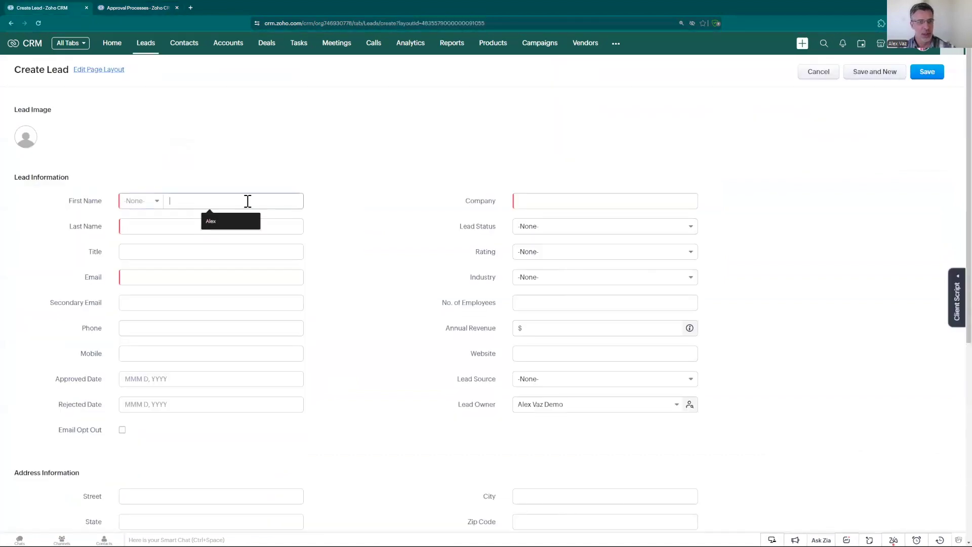
click(217, 217)
click(188, 226)
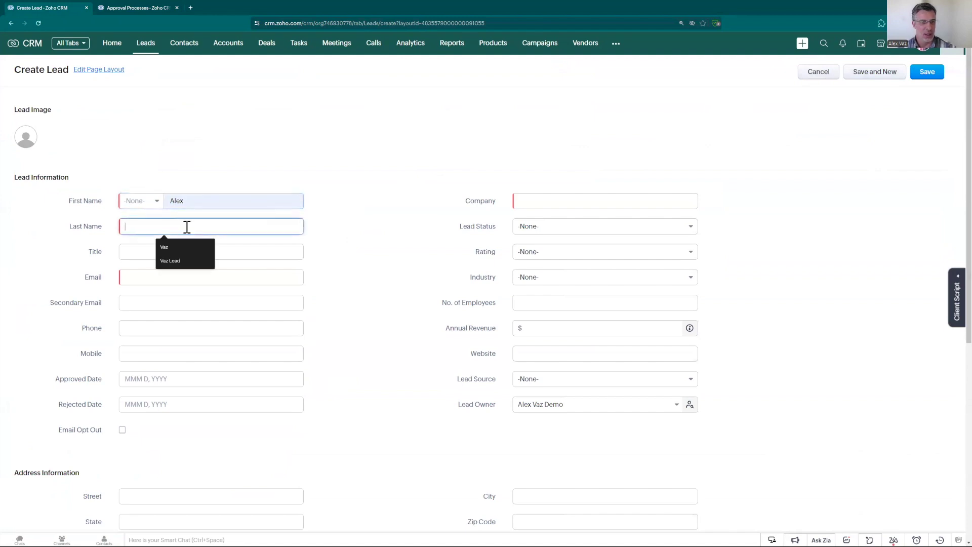
click(175, 260)
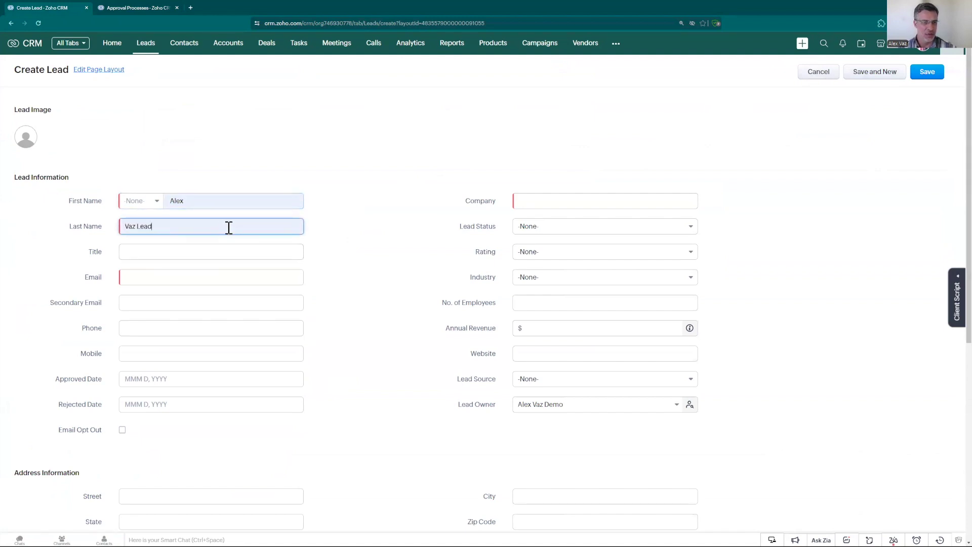
text(1)
- Add the lead's e-mail and company Cornerstone Solutions Inc., then save the lead
click(197, 277)
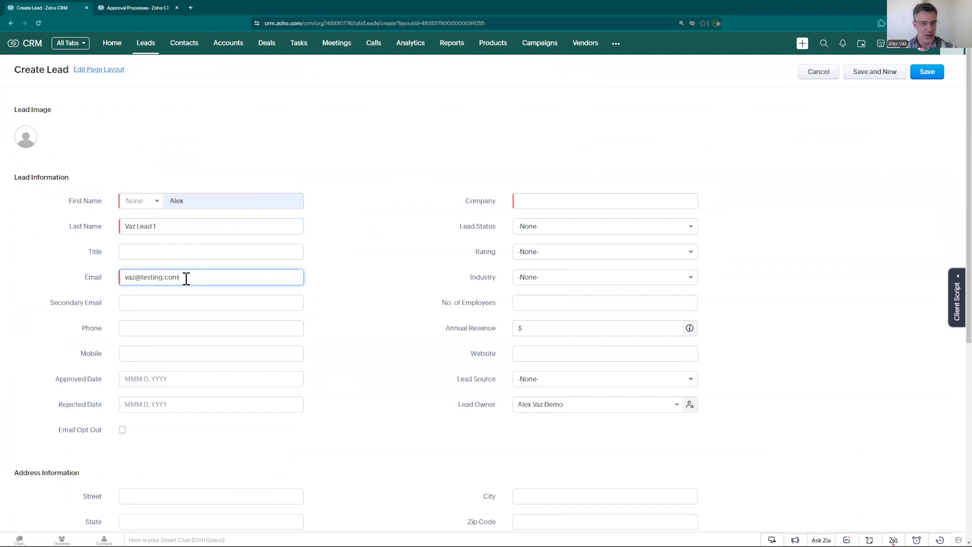
click(527, 201)
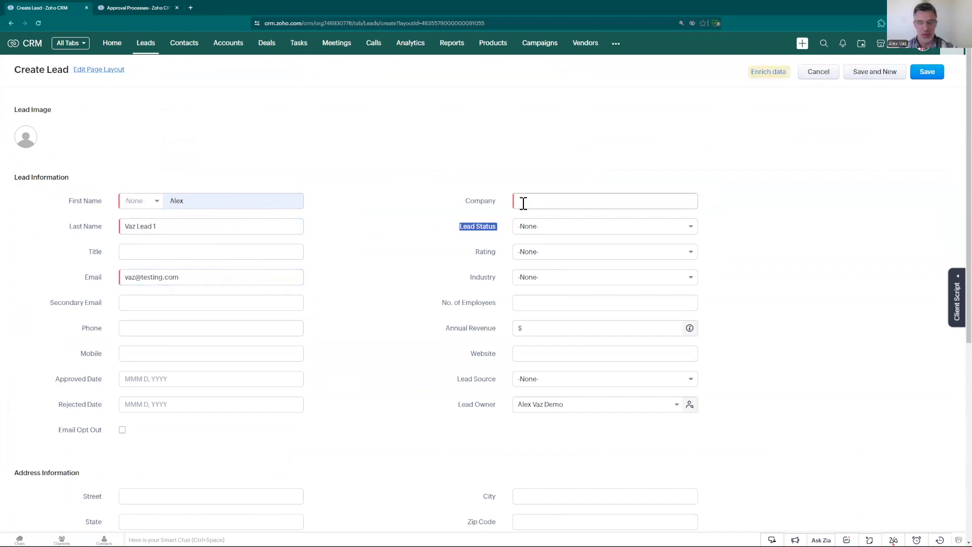
text(Corne)
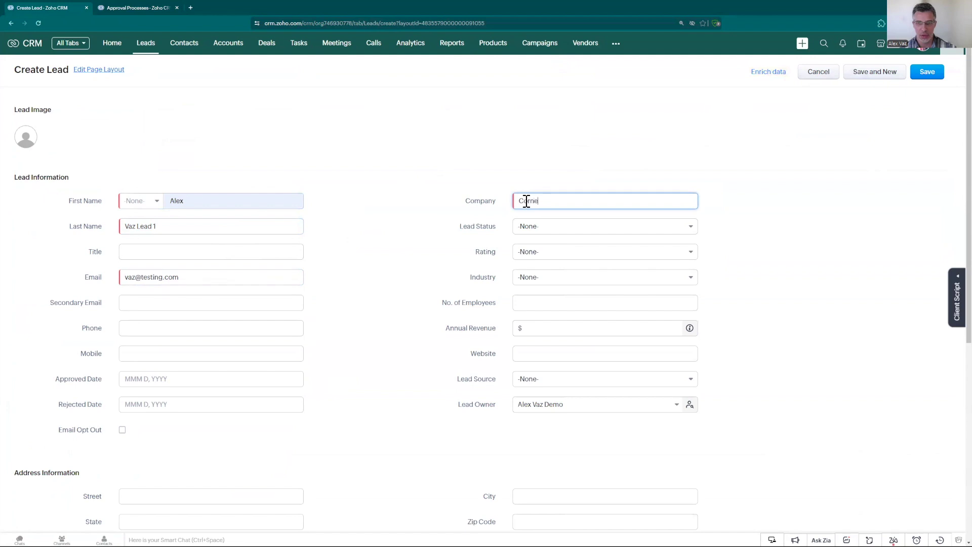
text(rstone)
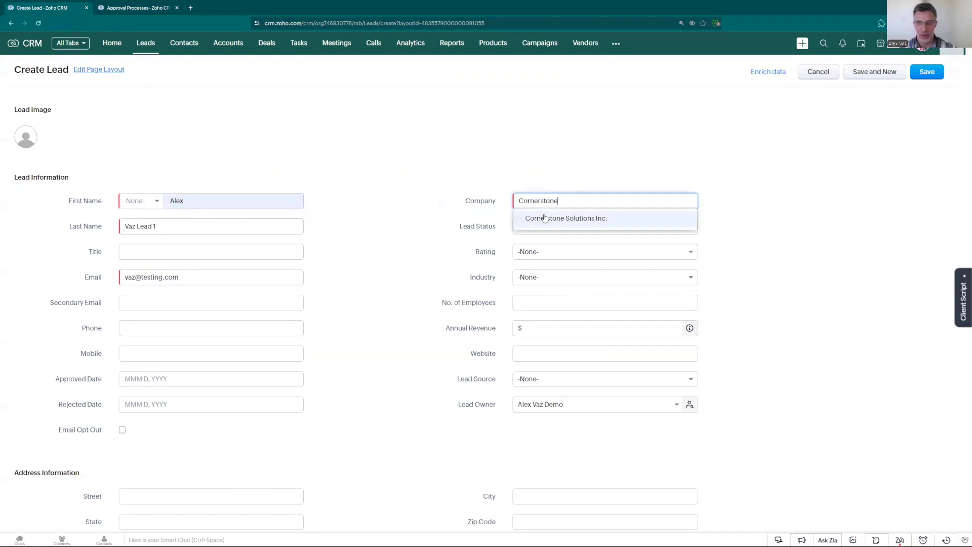
click(542, 217)
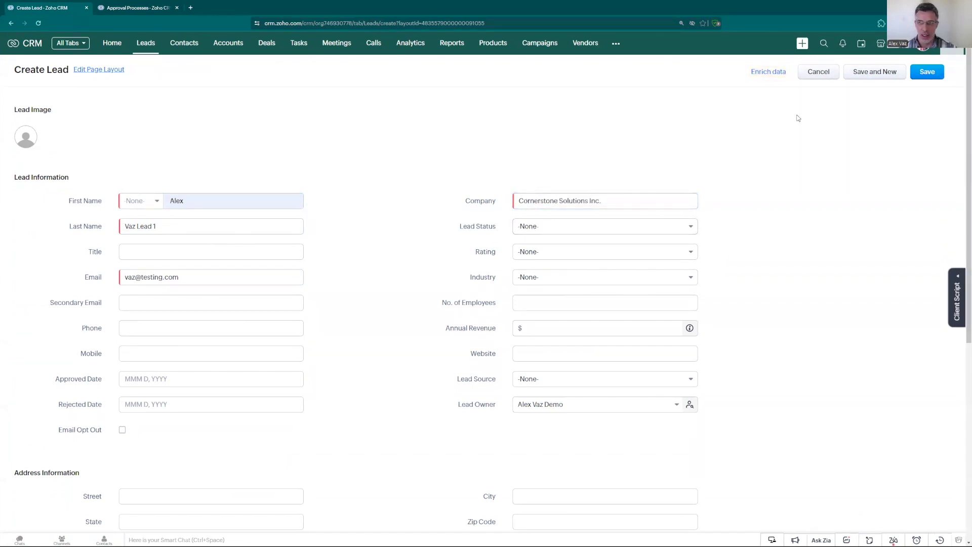
click(926, 72)
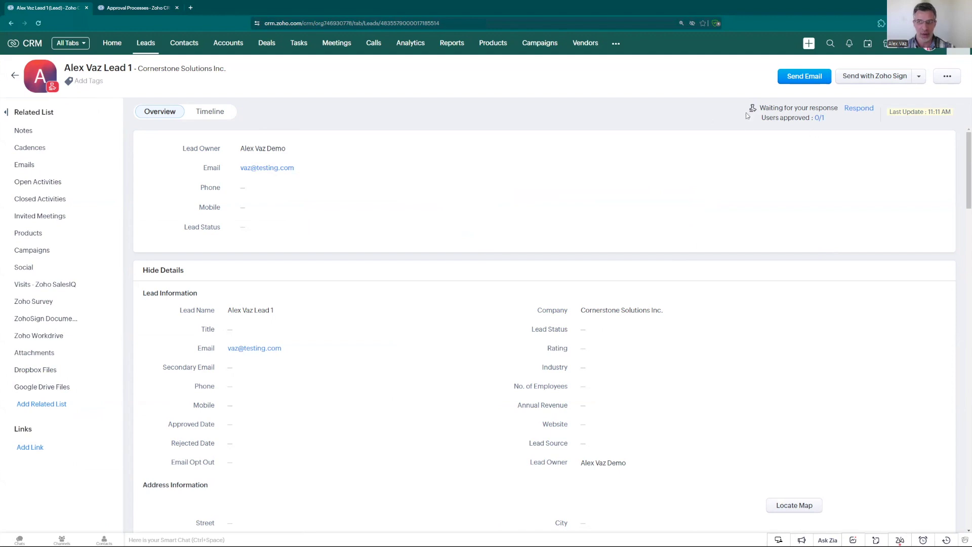
- Scroll through the saved lead's details and bring up its approval Respond options
scroll(538, 124, down, 7)
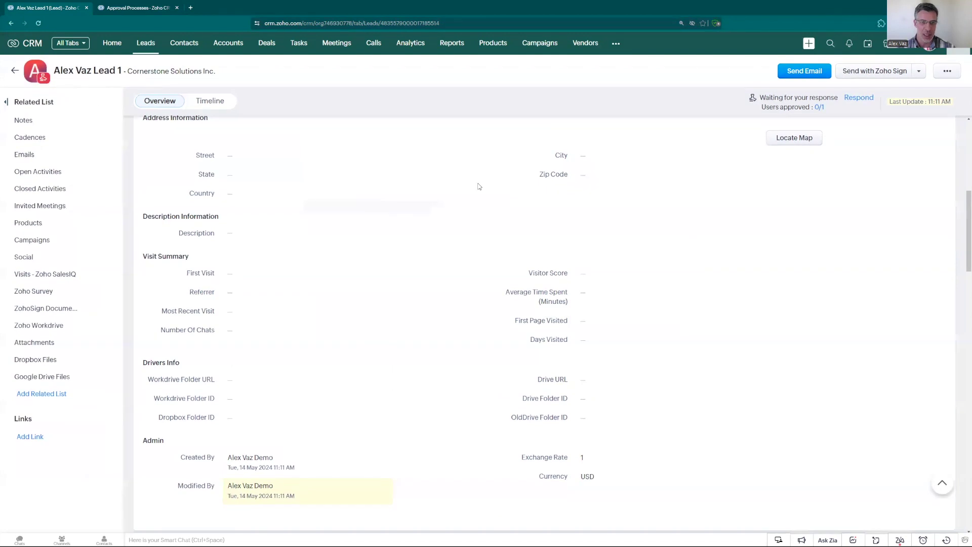
scroll(478, 186, up, 7)
click(856, 110)
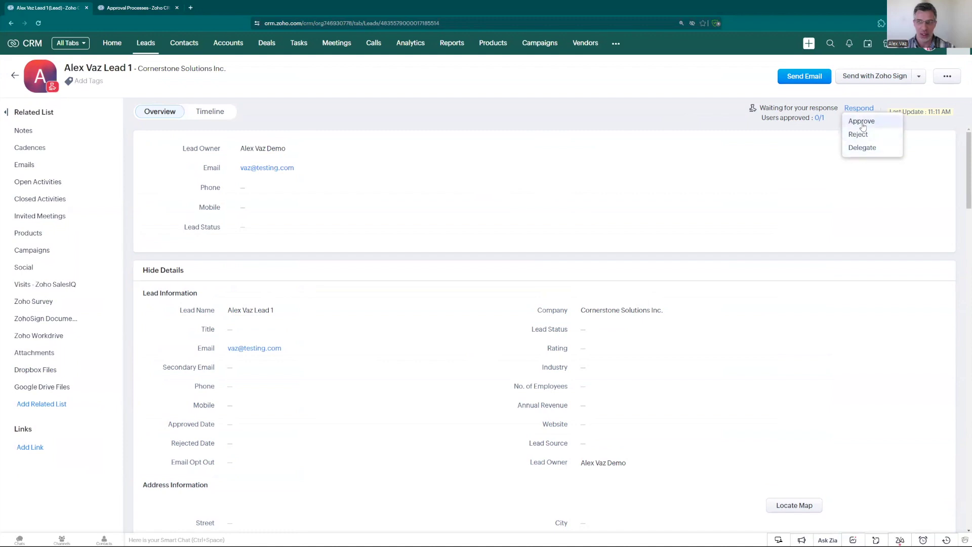
- Approve the first lead with the comment 'Testing'
click(862, 122)
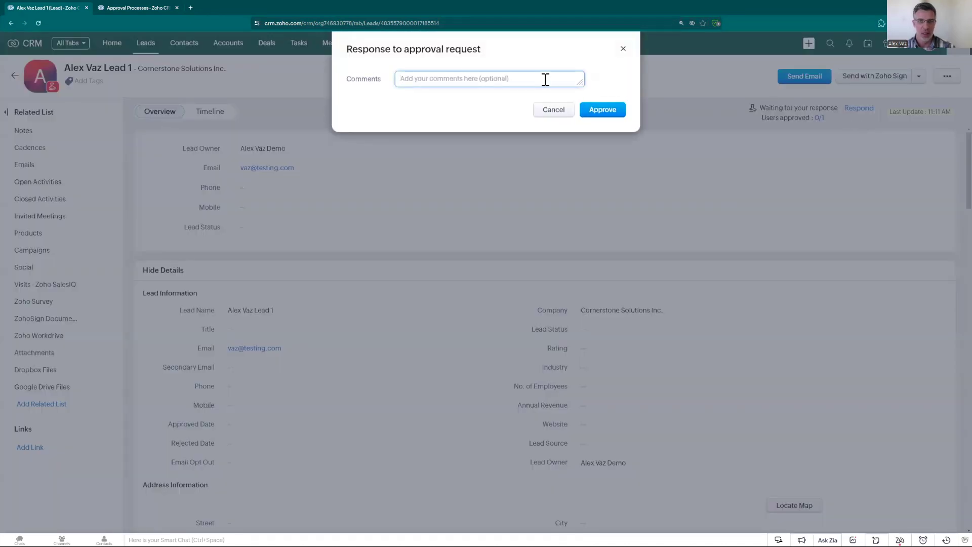
click(544, 79)
text(Testing)
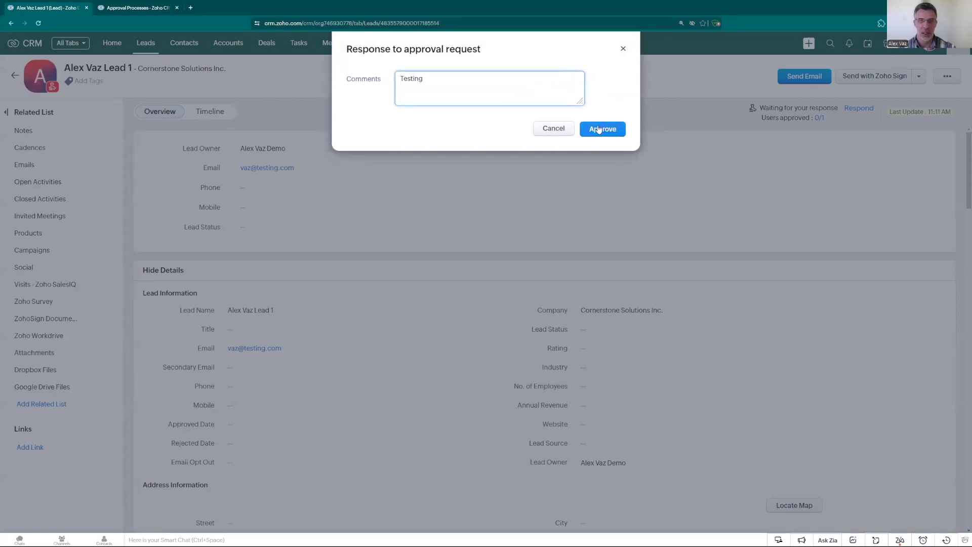
click(600, 127)
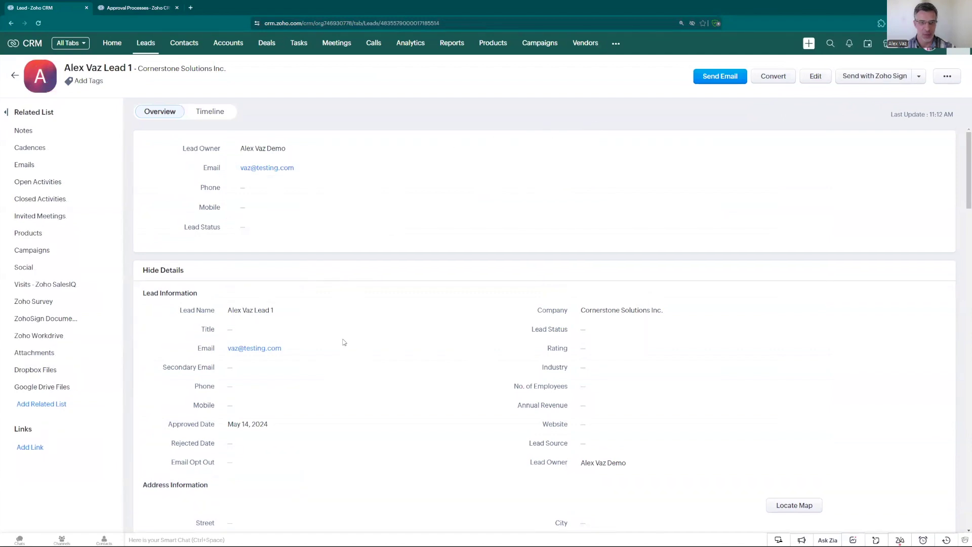
- Click the Title field and away, then view the lead's timeline history
click(319, 334)
click(415, 334)
click(211, 115)
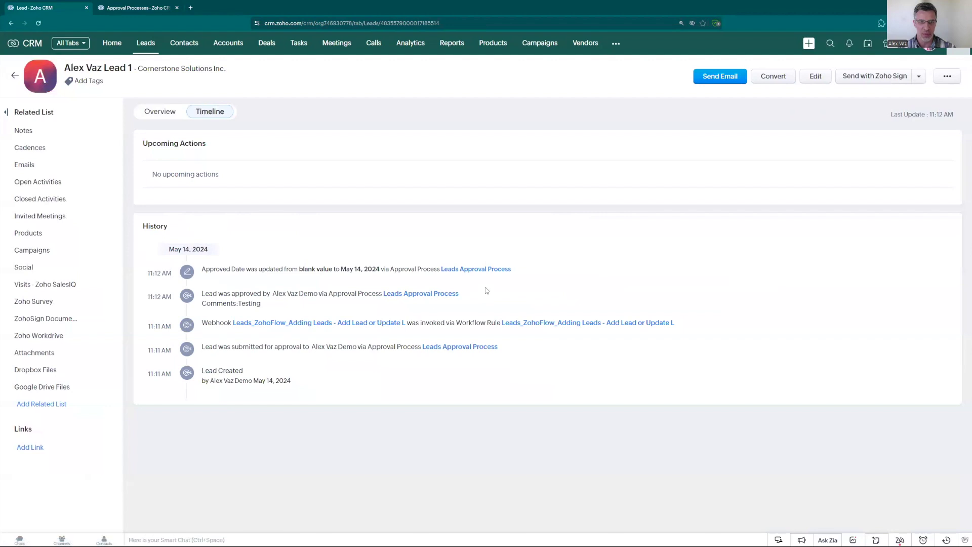
- Check the Overview's Approved Date of May 14, 2024, then return to the Leads list
click(172, 115)
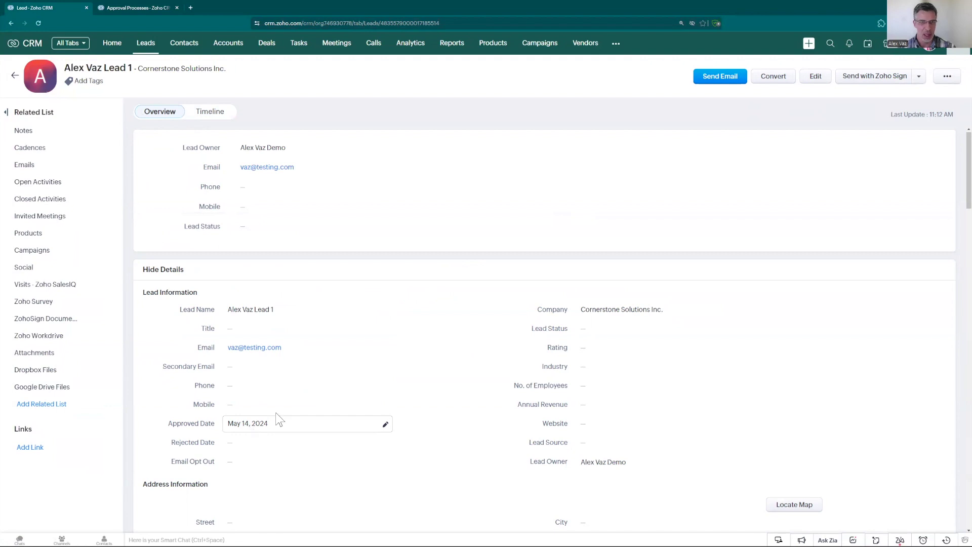
click(146, 43)
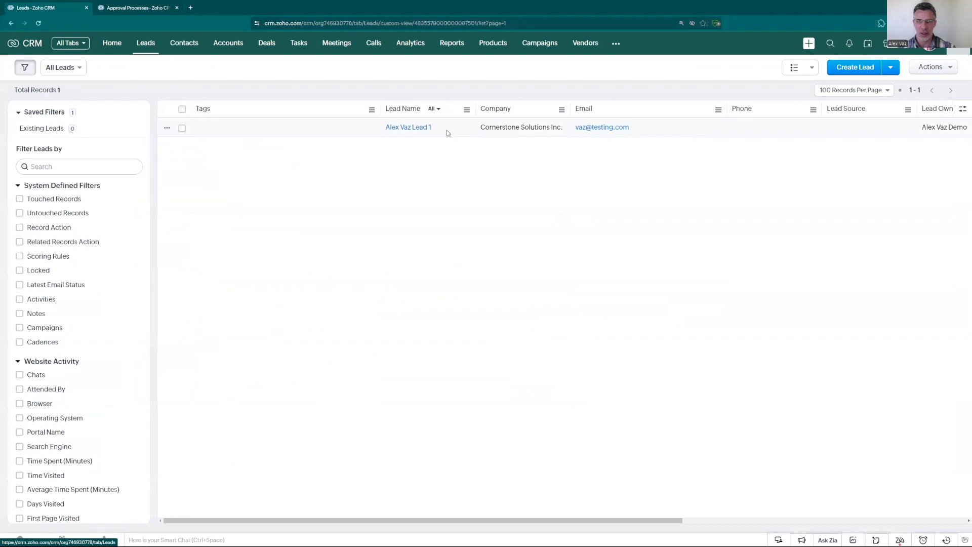
- Revisit the first lead's record and its extra actions, then return to the Leads list
click(418, 127)
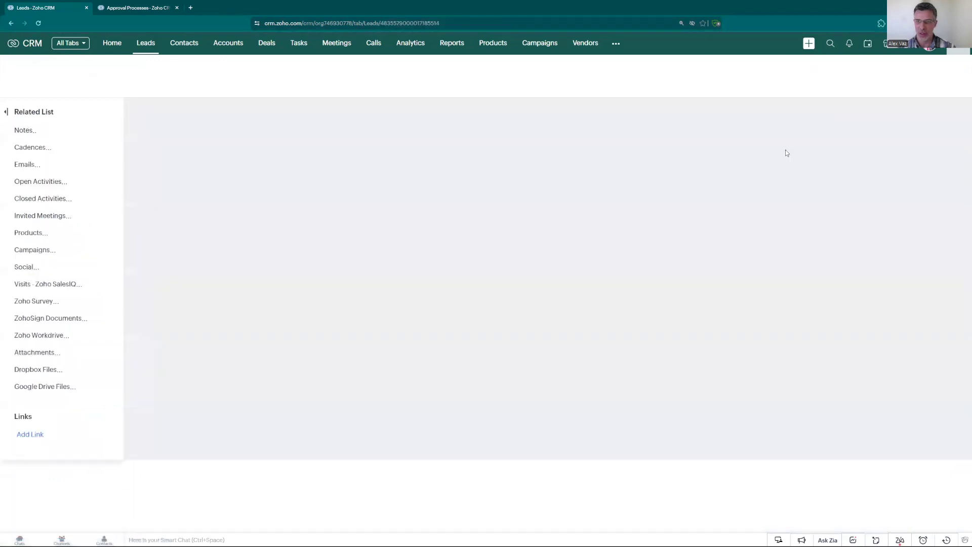
click(947, 76)
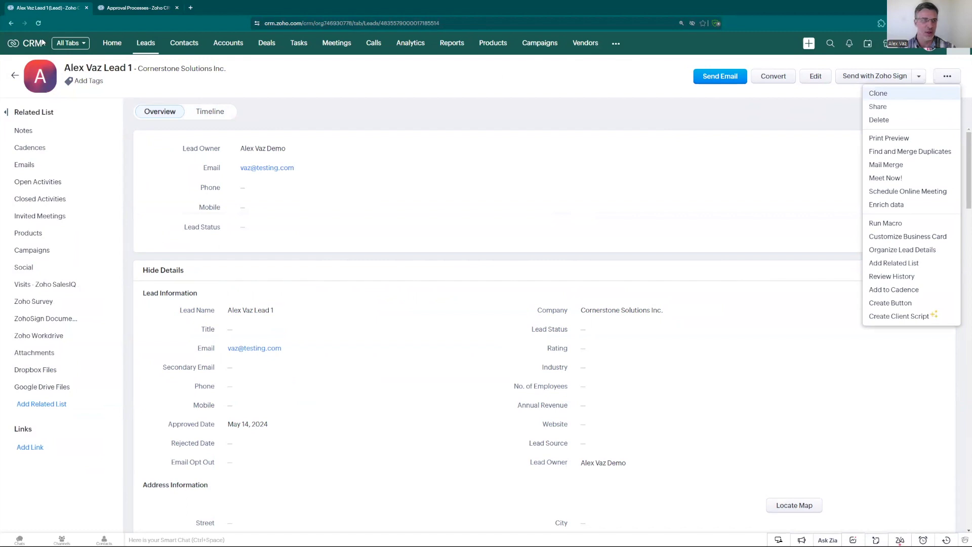
click(11, 23)
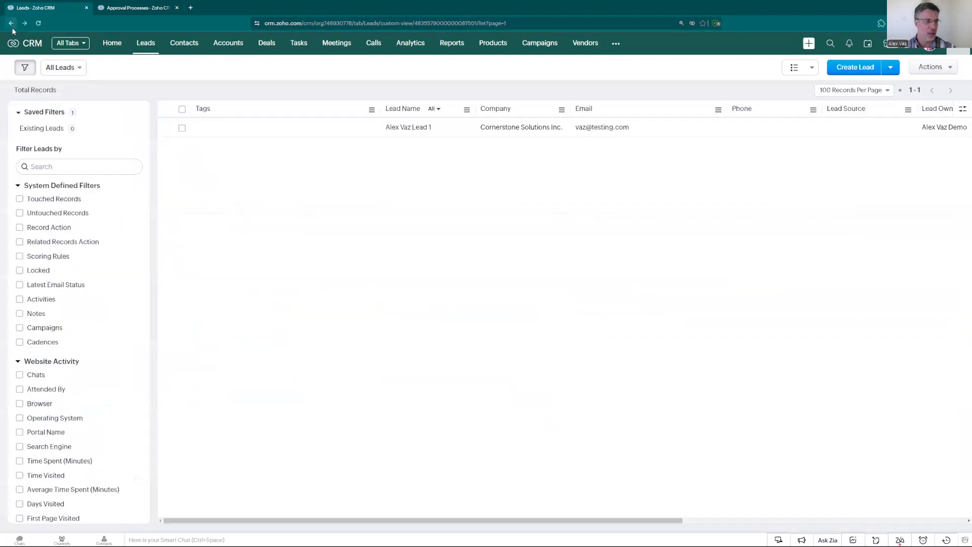
- Create and save a lead with first name, last name, test e-mail and company Cornerstone Solutions Inc
click(846, 68)
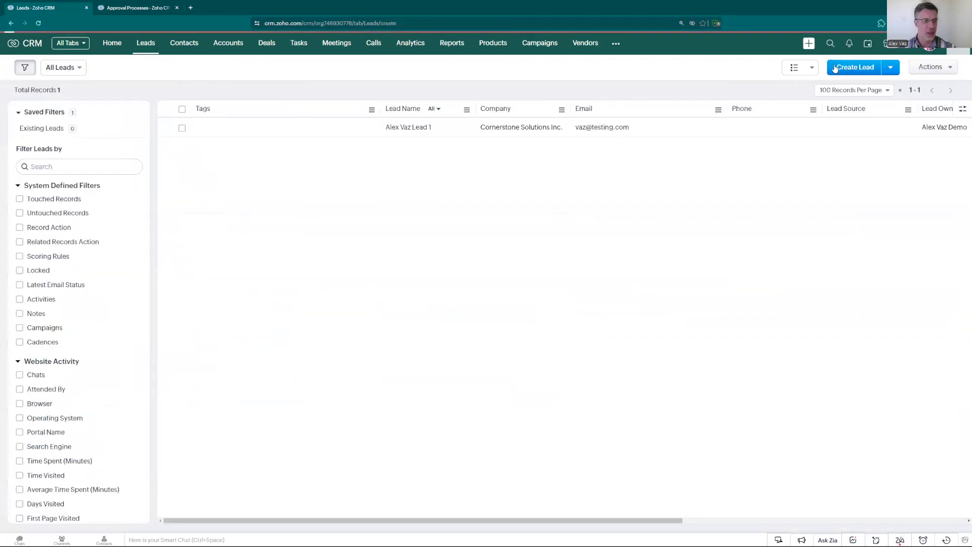
click(216, 202)
text(Alex)
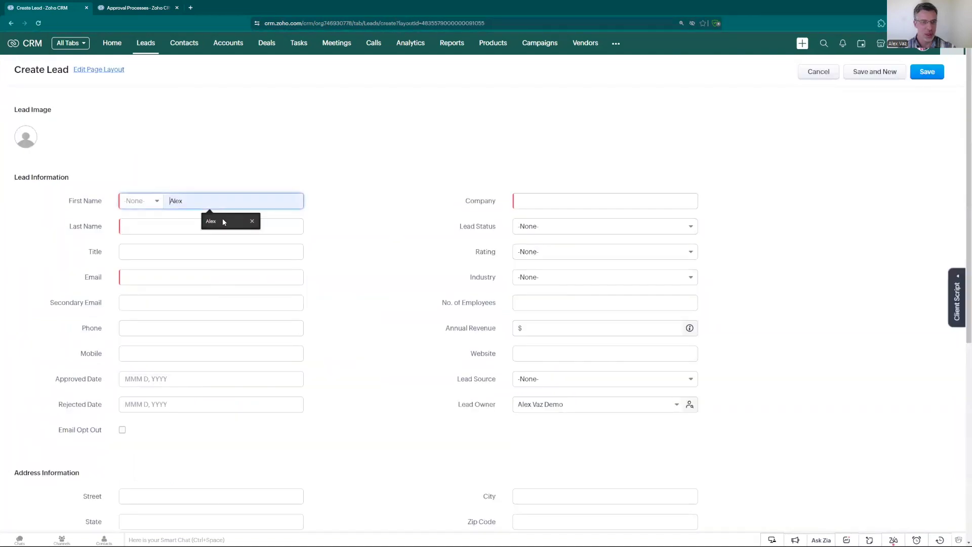
click(200, 225)
click(184, 268)
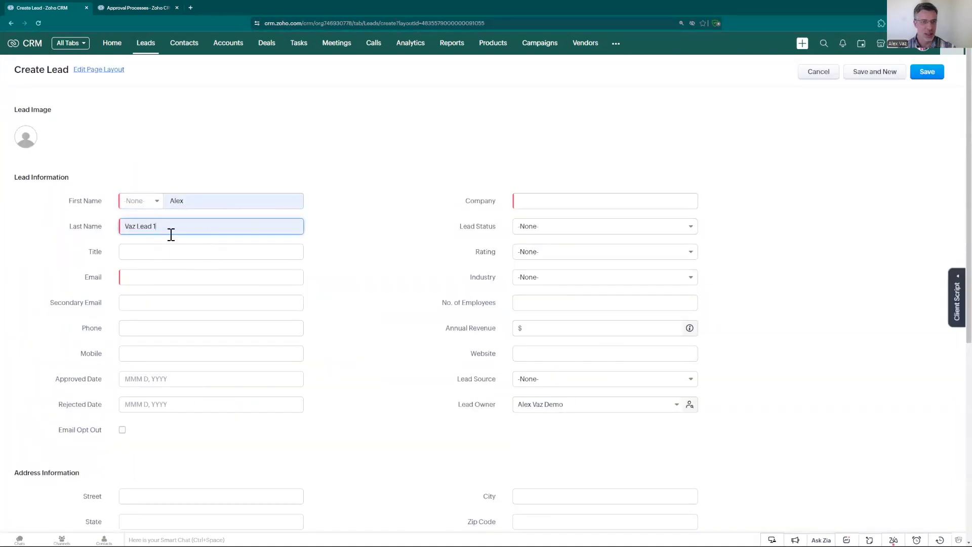
text(2)
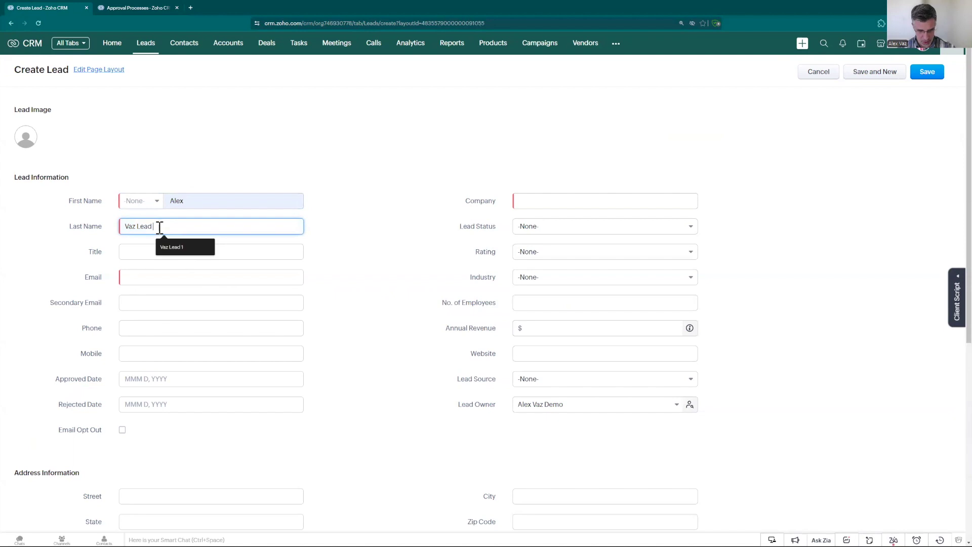
click(152, 281)
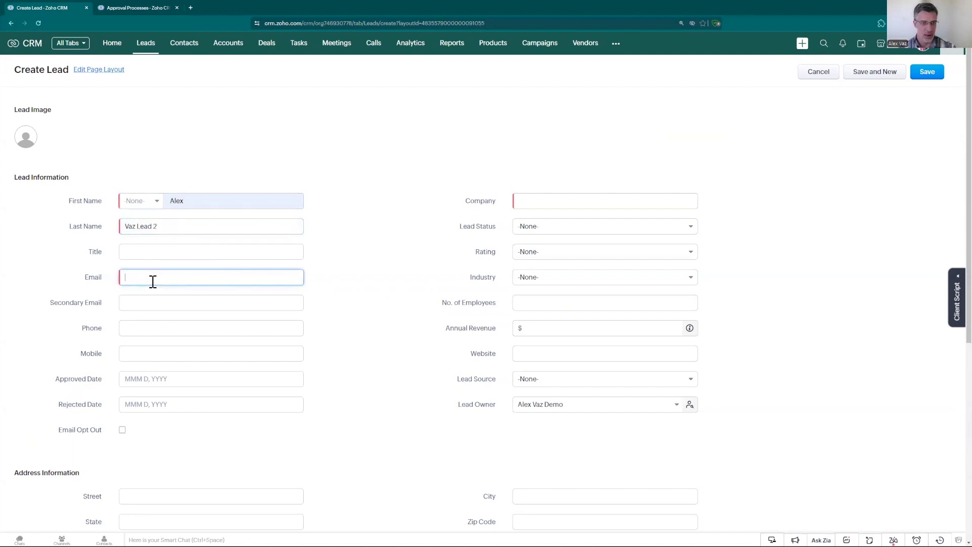
text(alex2@testing.com)
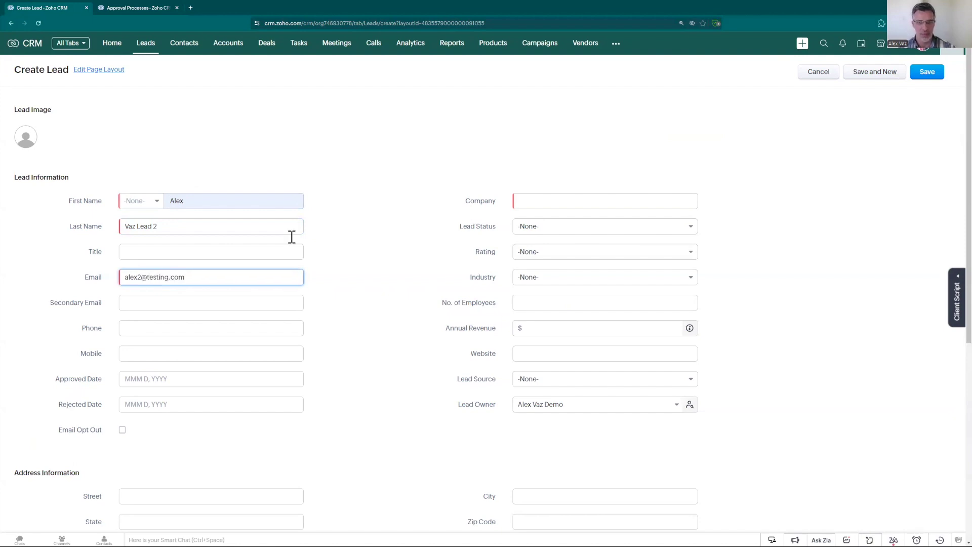
click(526, 201)
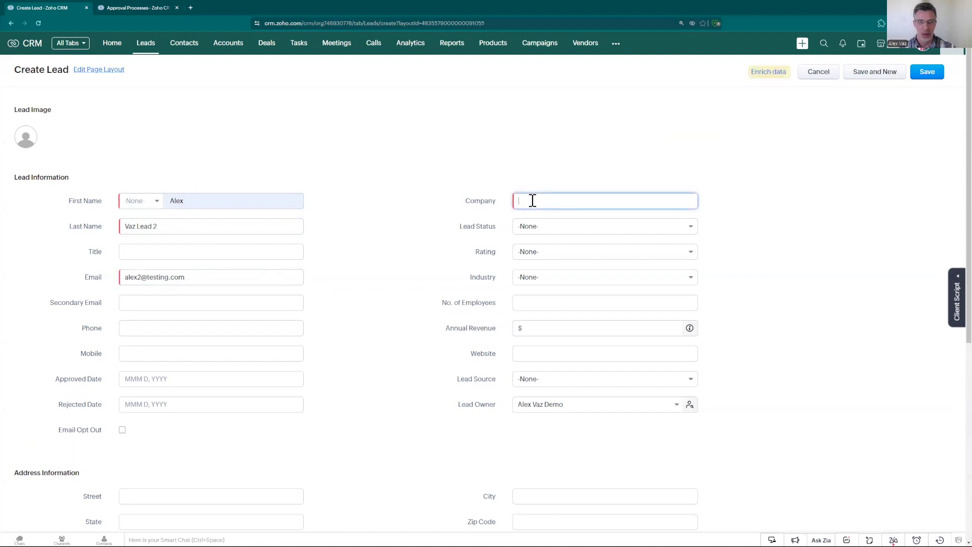
text(Corners)
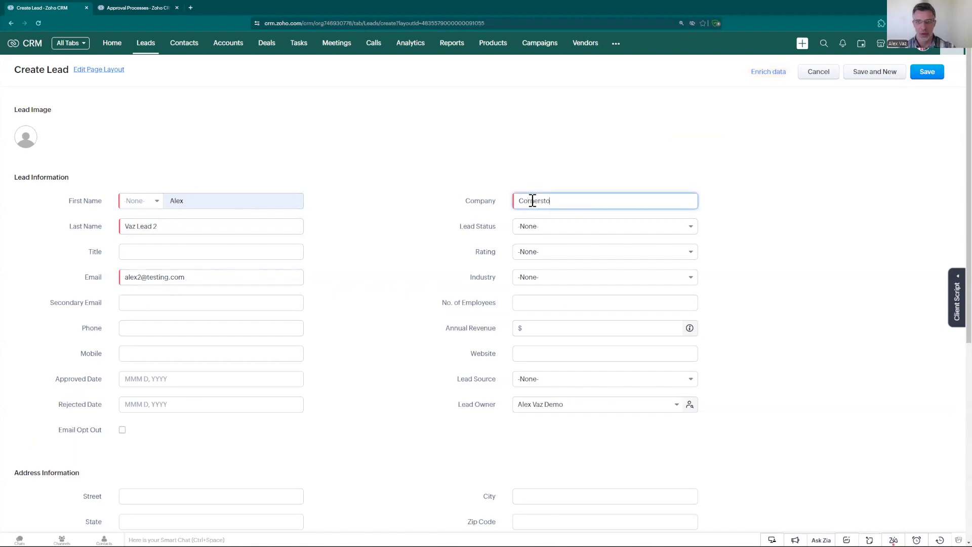
text(to)
click(551, 217)
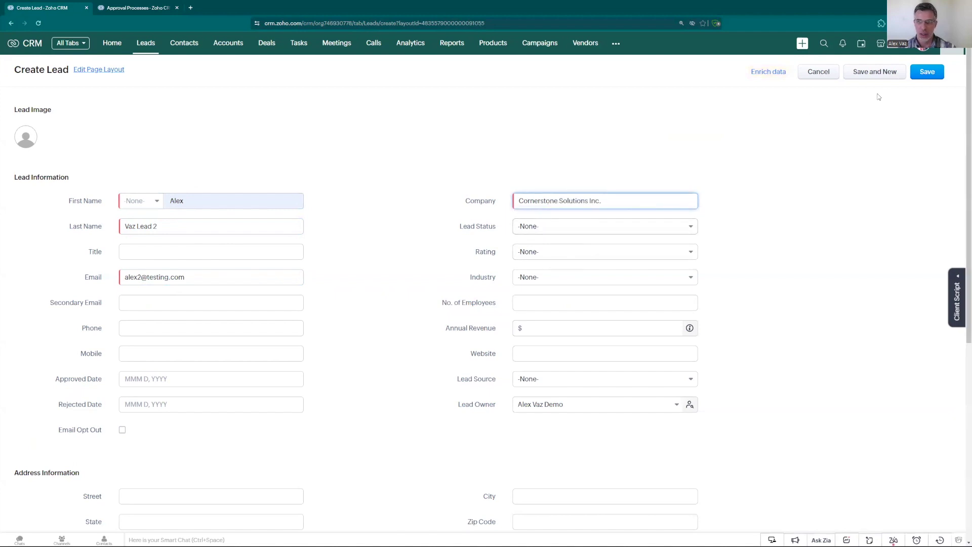
click(919, 77)
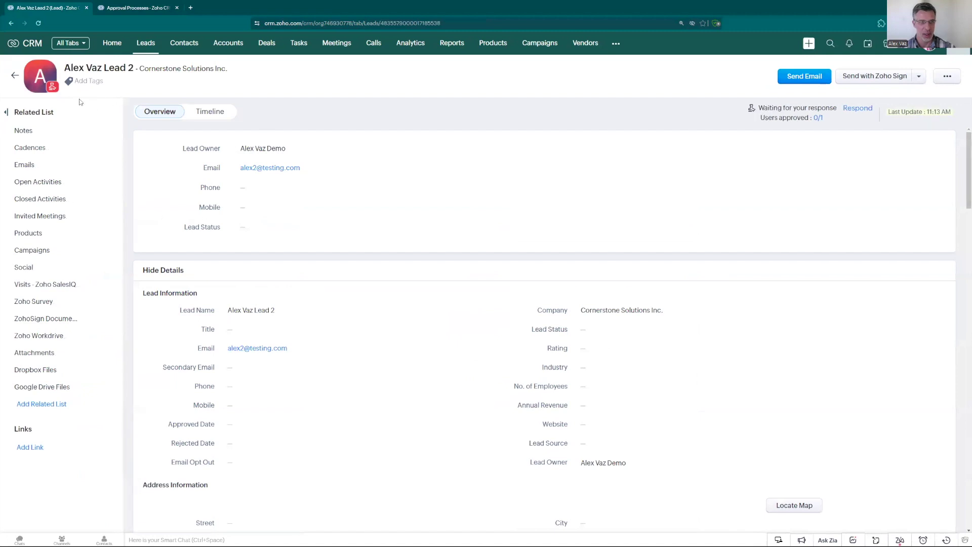
- Reject the second lead's approval request with the comment 'Testing'
click(857, 108)
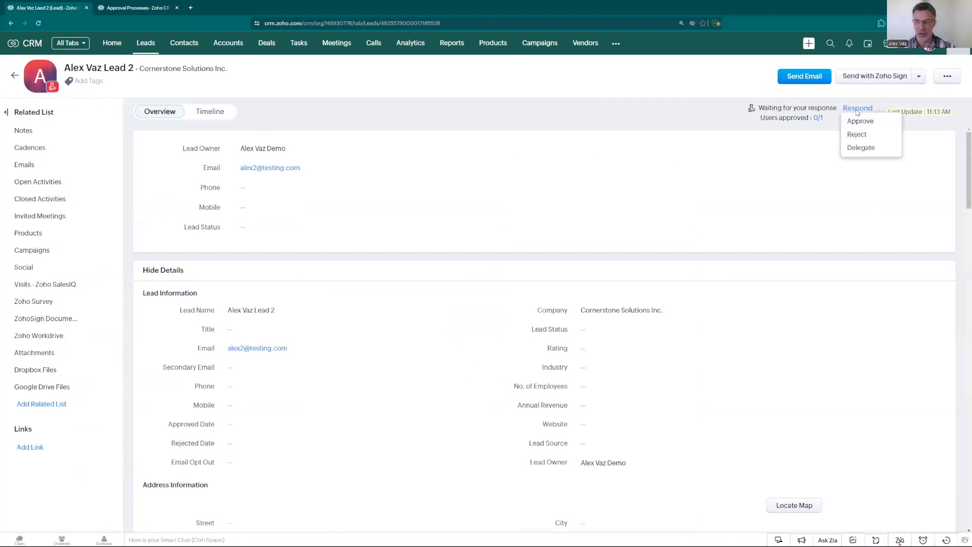
click(857, 134)
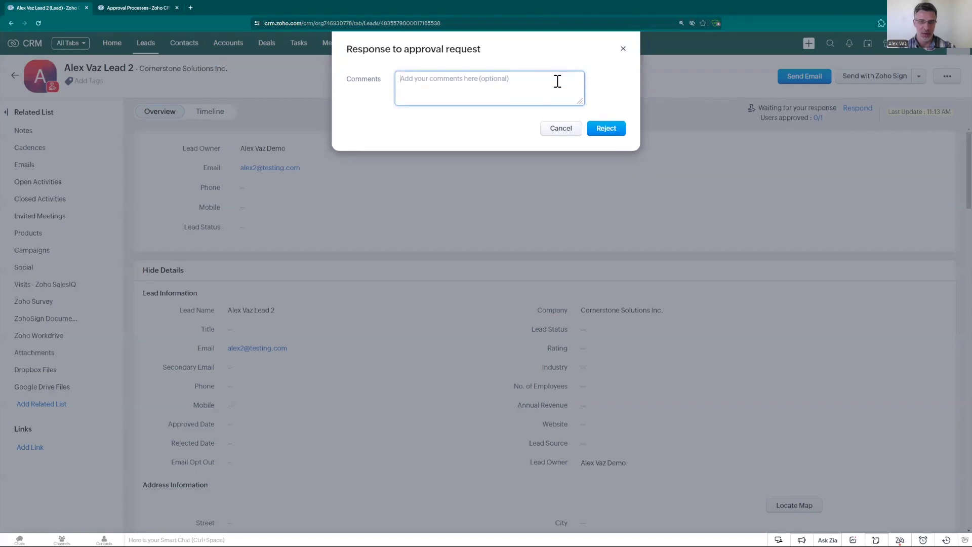
text(Testing)
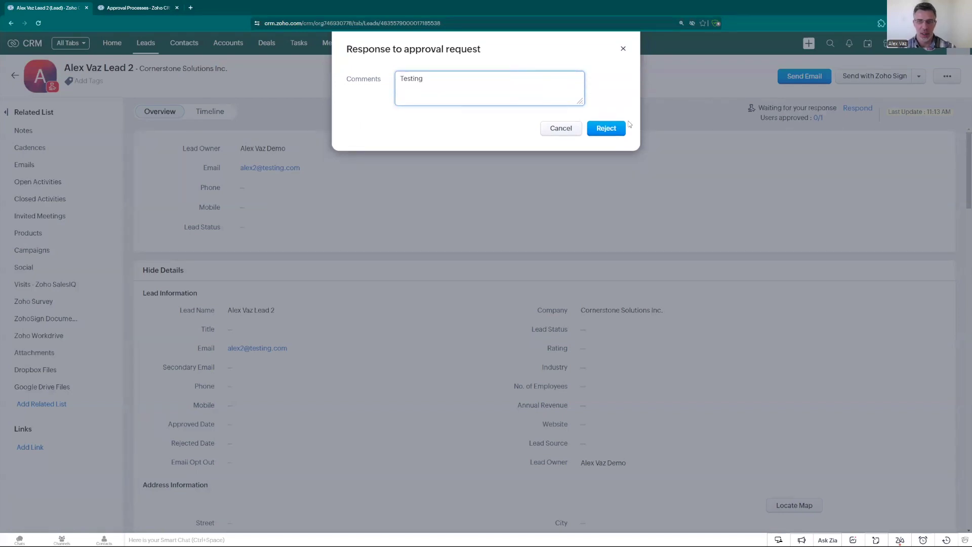
click(620, 126)
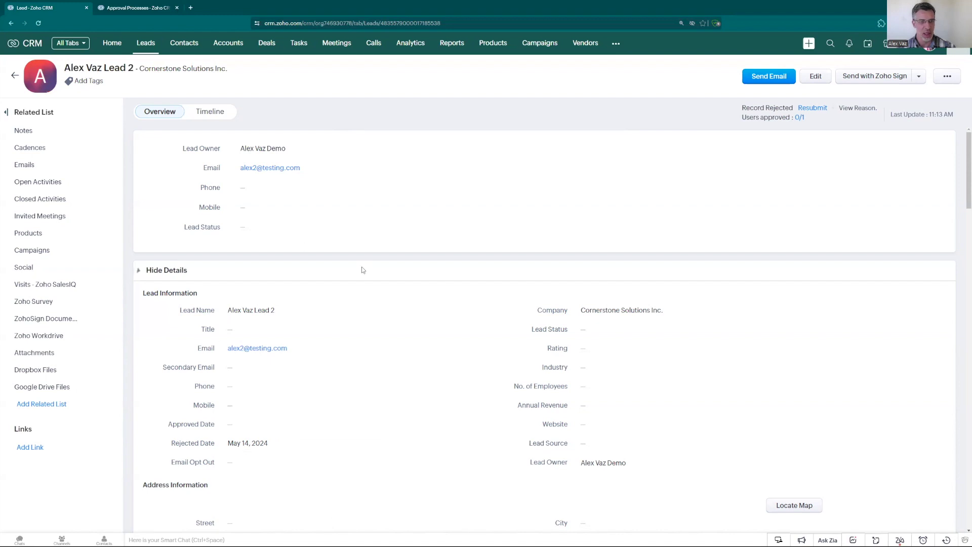
click(212, 113)
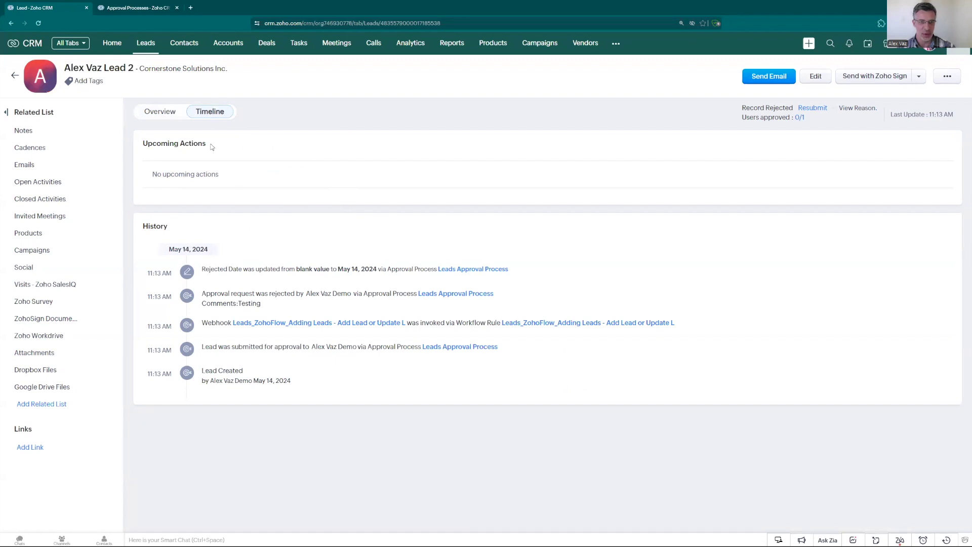
click(172, 113)
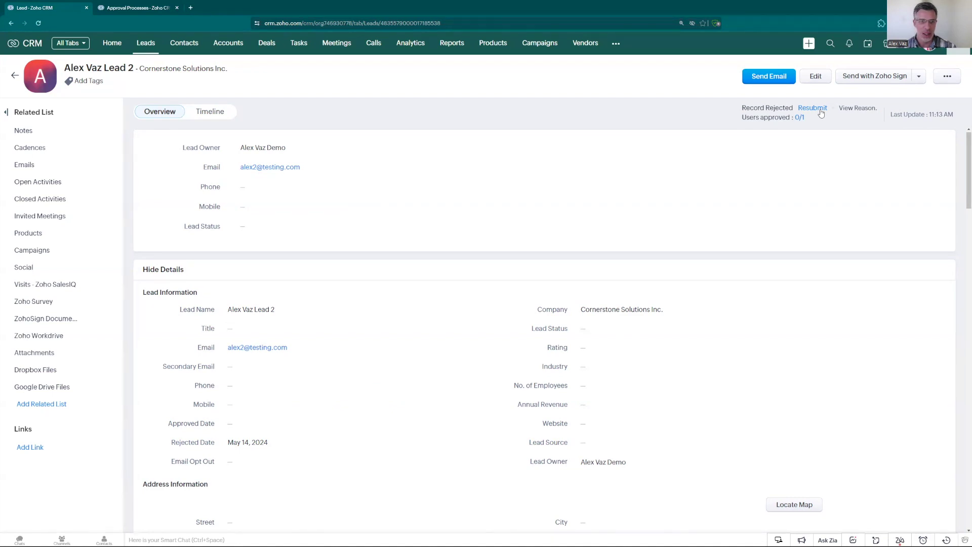
click(148, 9)
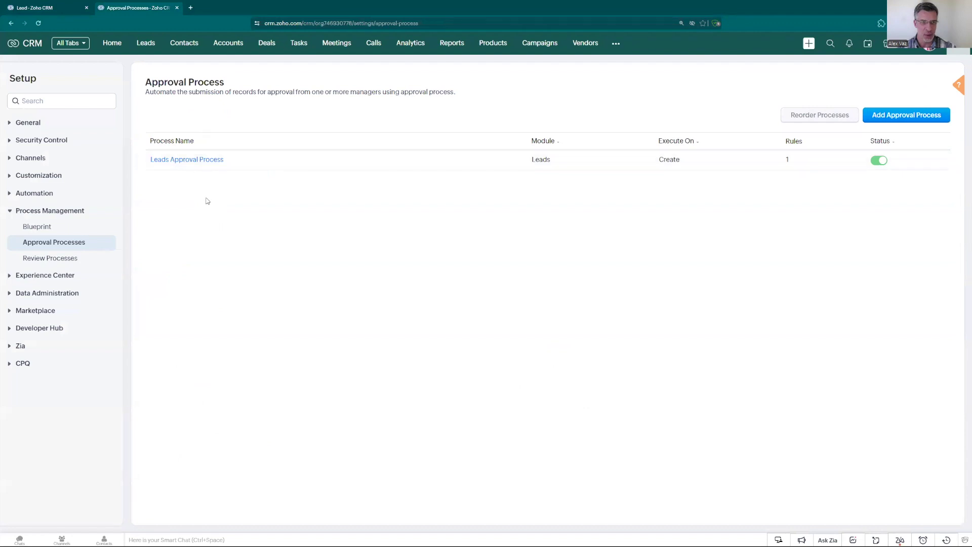